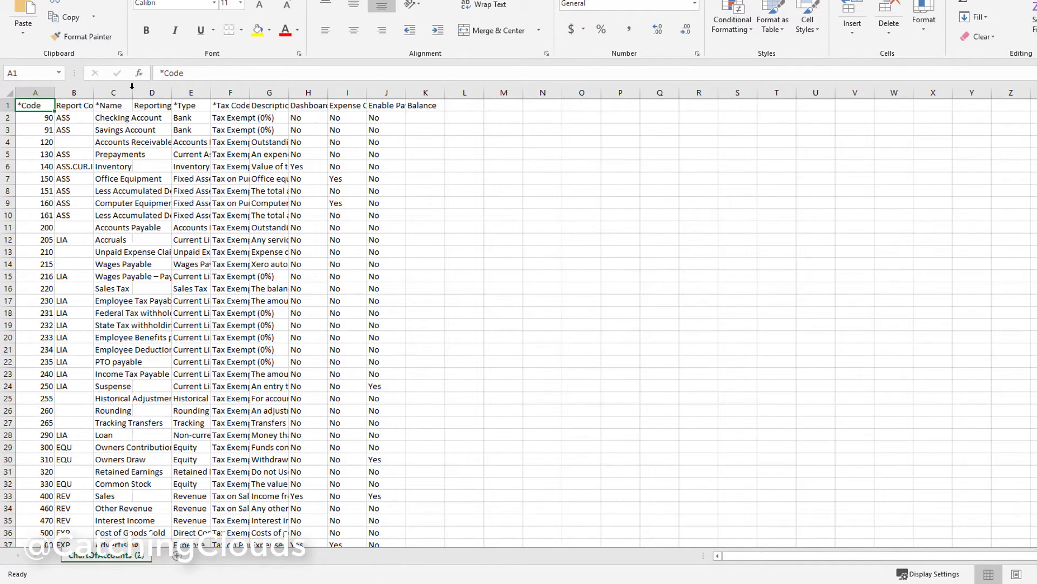
Step: Auto-fit the Name and Type columns to the width of their contents
double_click(132, 92)
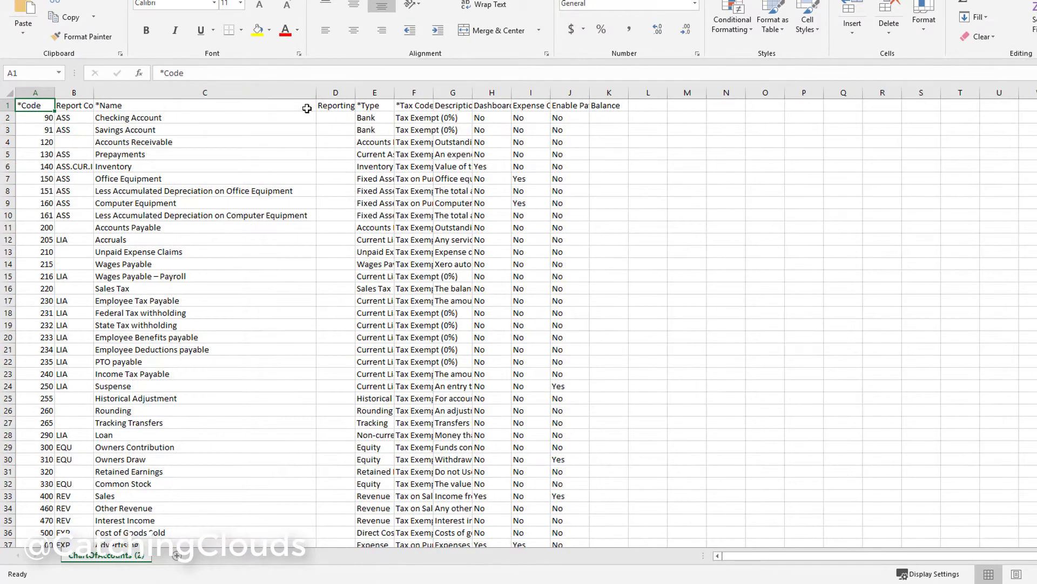
double_click(397, 93)
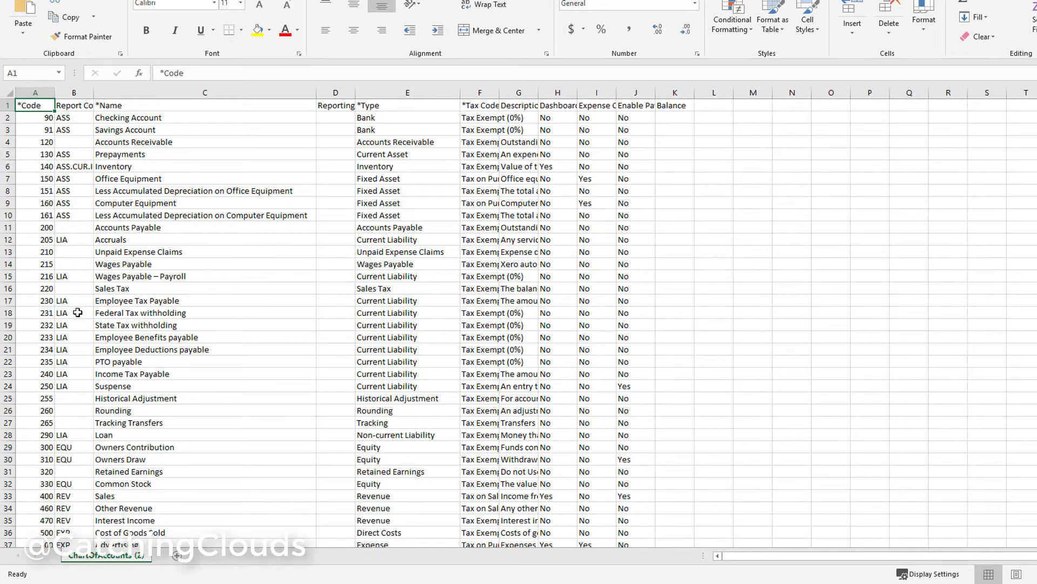
Step: Set the code of Checking Account to 10000 and the code of Savings Account to 11000
click(42, 120)
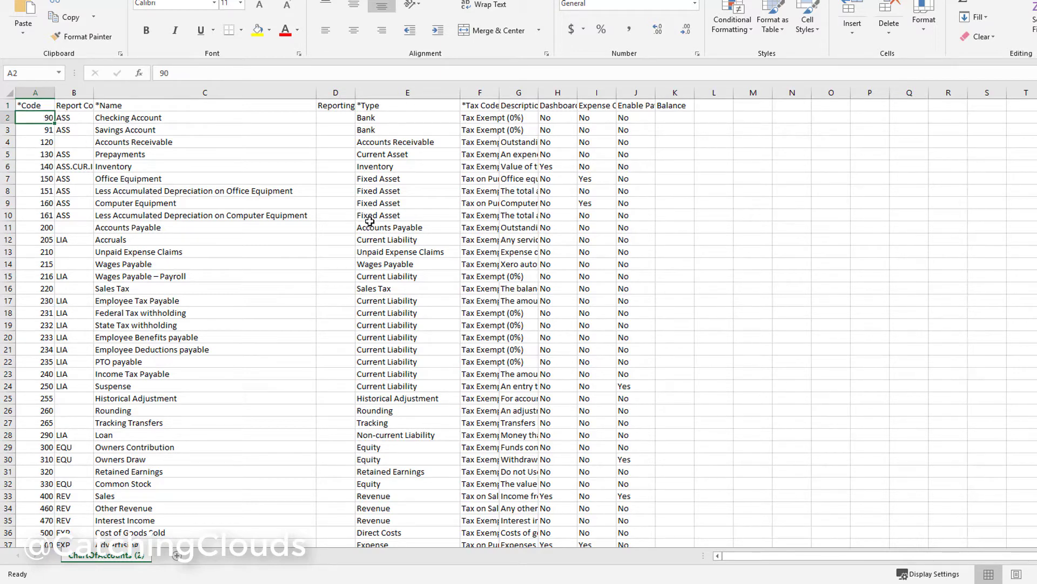
text(10000)
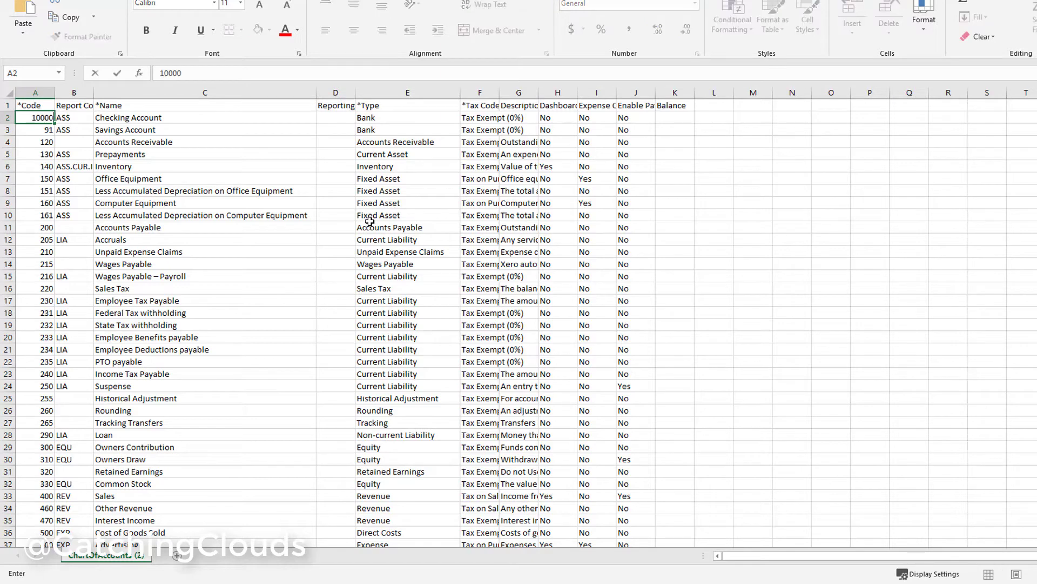
key(Return)
text(11000)
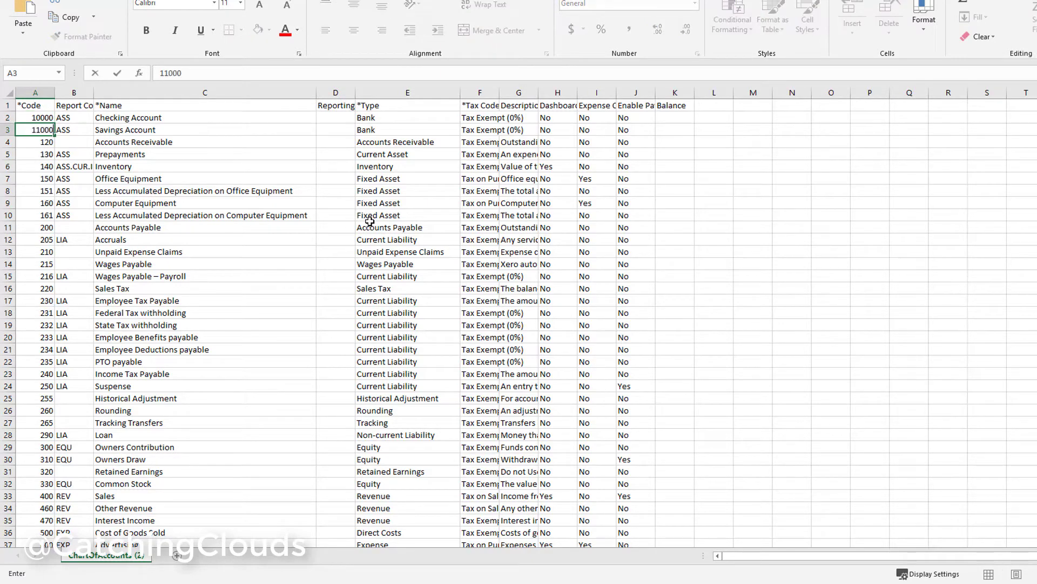
key(Return)
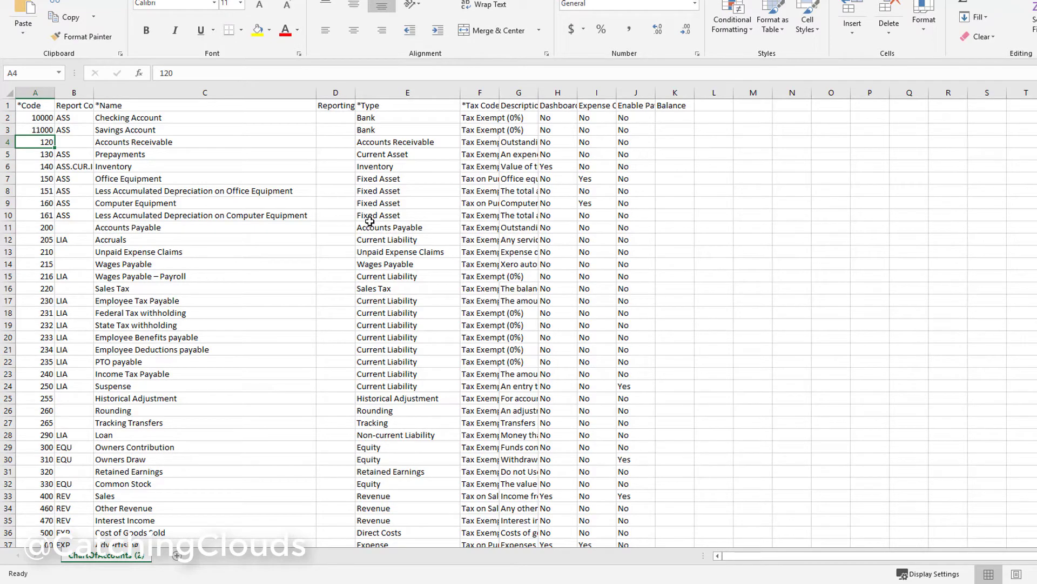
Step: Change the account type of Checking Account to Current Asset
key(Up)
key(Right)
key(Right)
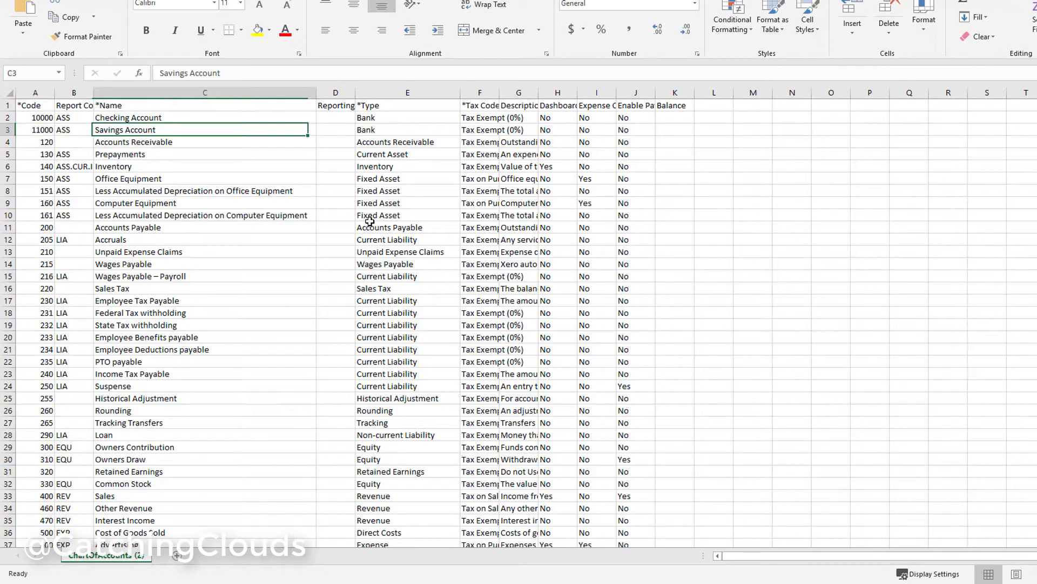
key(Up)
key(Right)
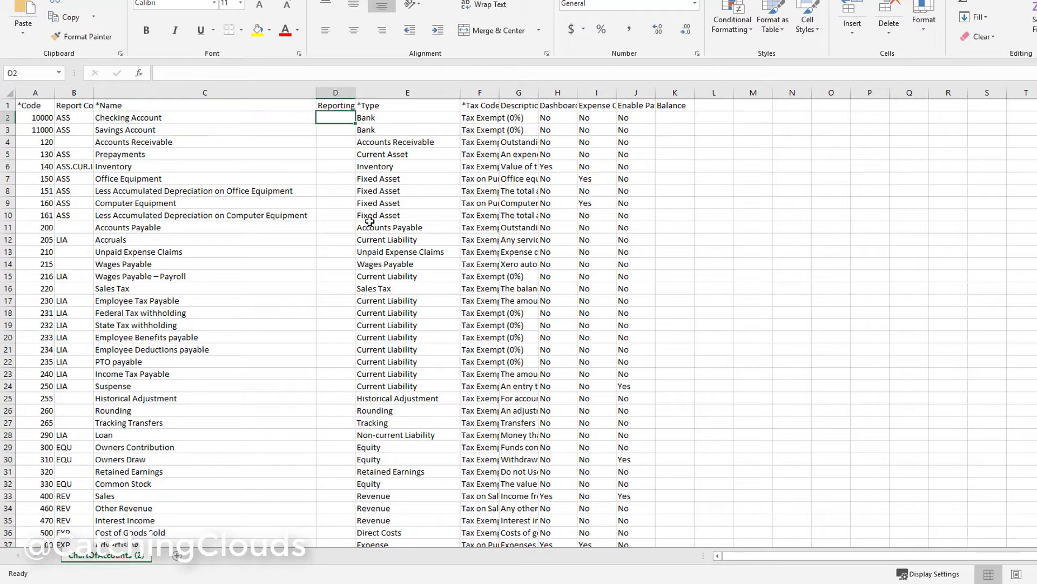
key(Right)
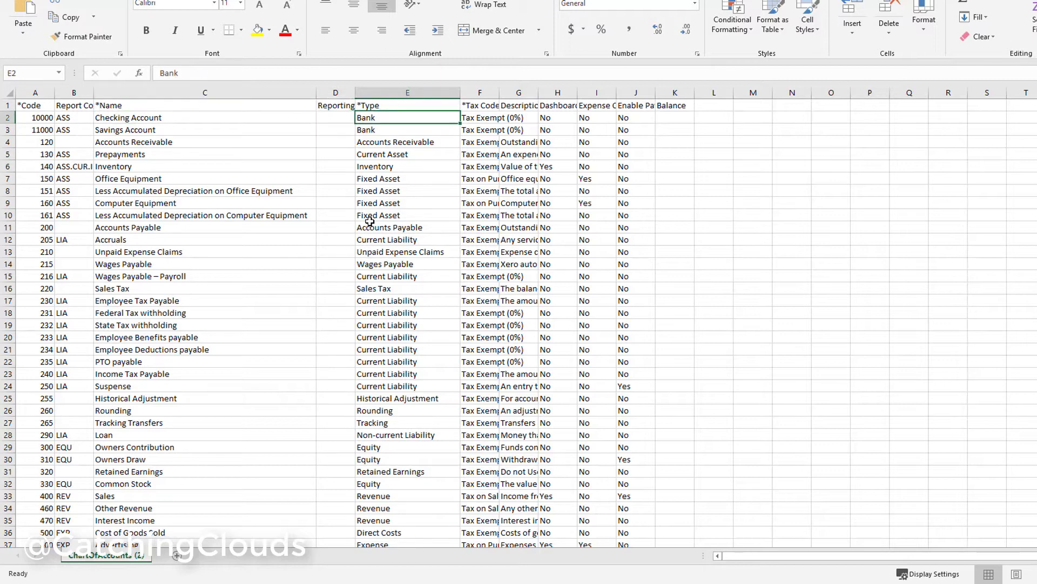
text(C)
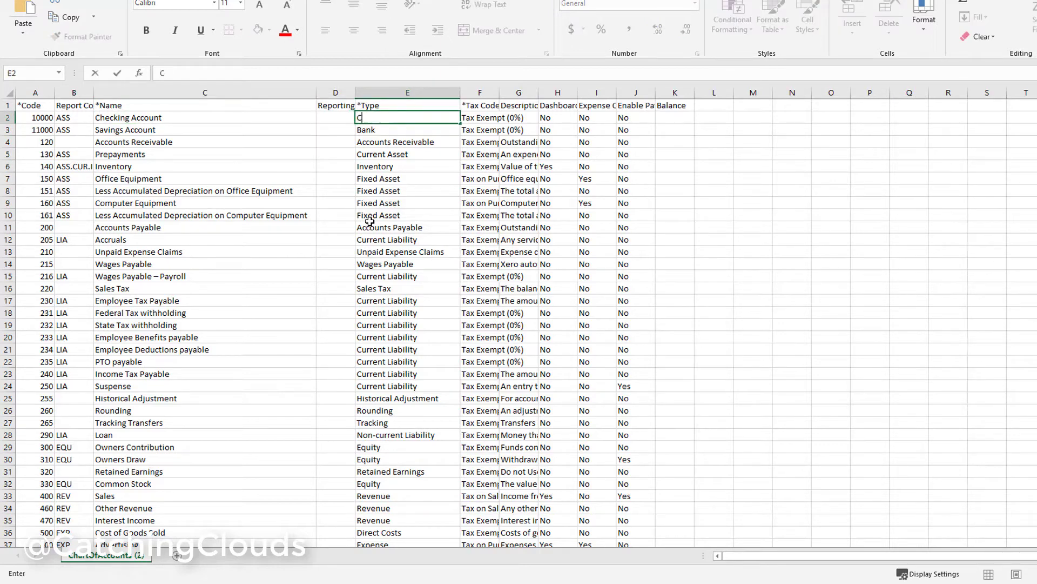
text(hrrent Asset)
key(Return)
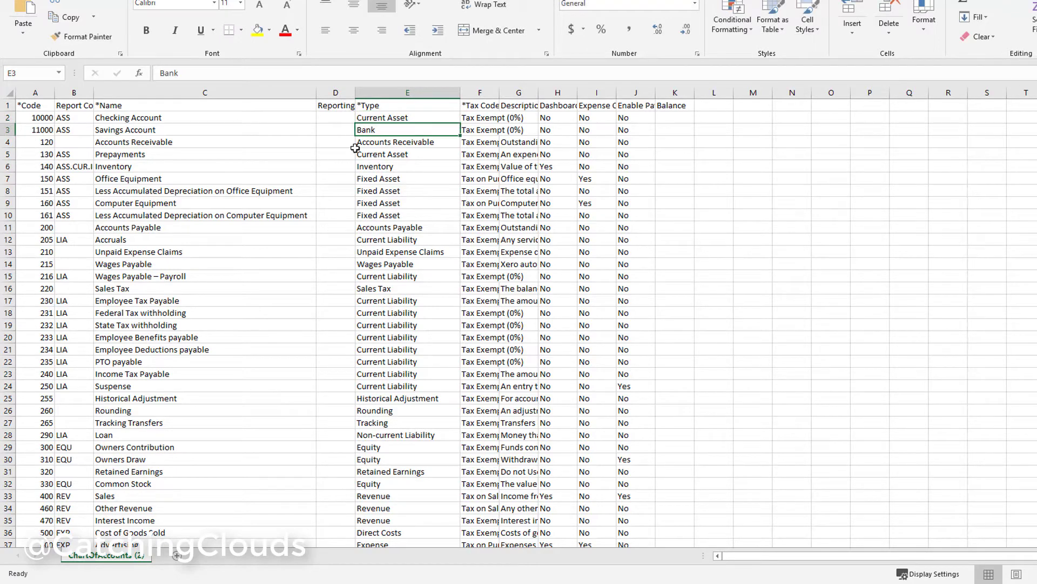
Step: Rename the Savings Account entry as Chase Savings Account
click(154, 130)
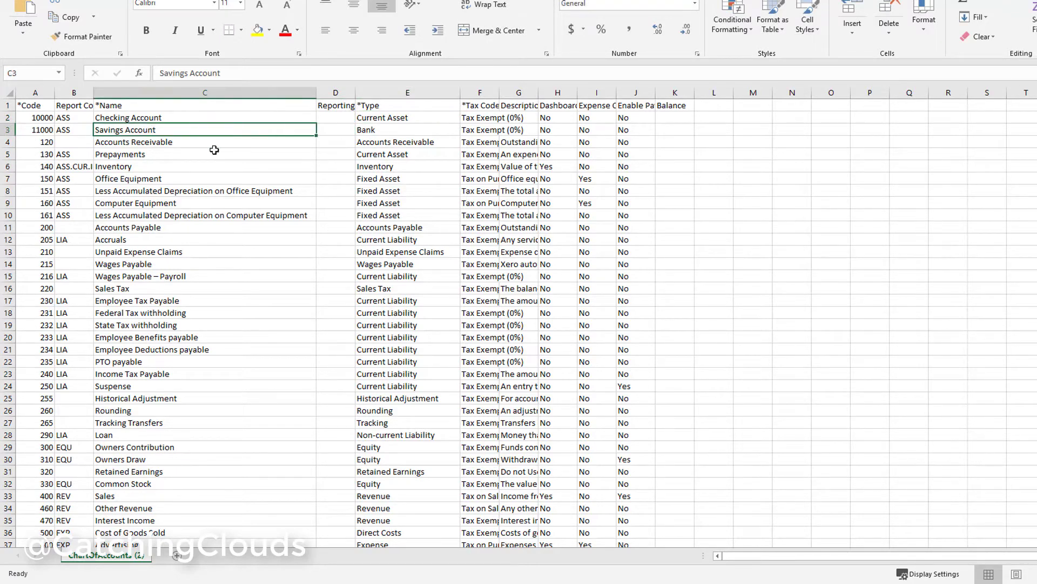
text(Chase)
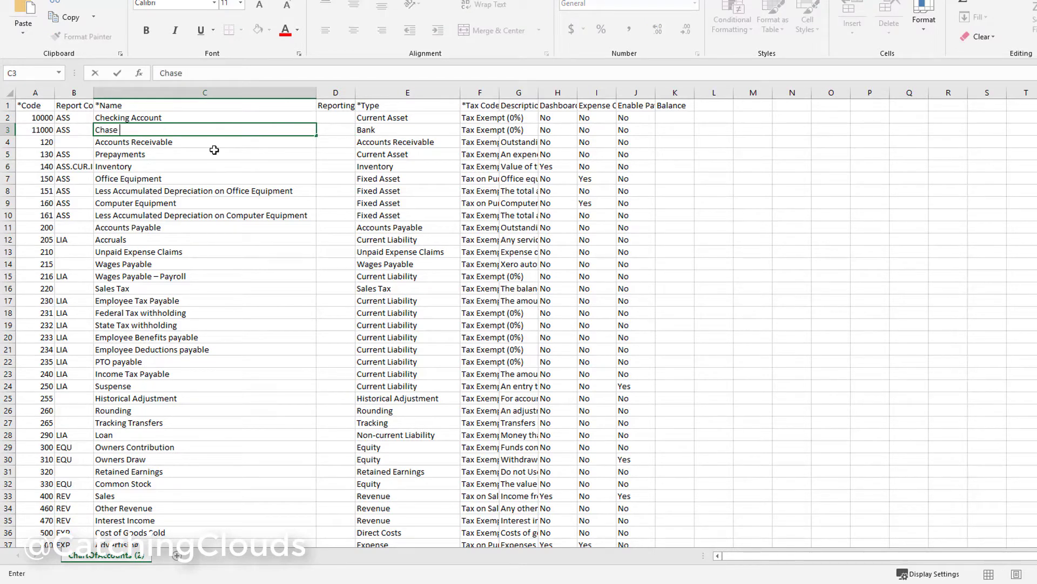
text( Savings Account)
key(Return)
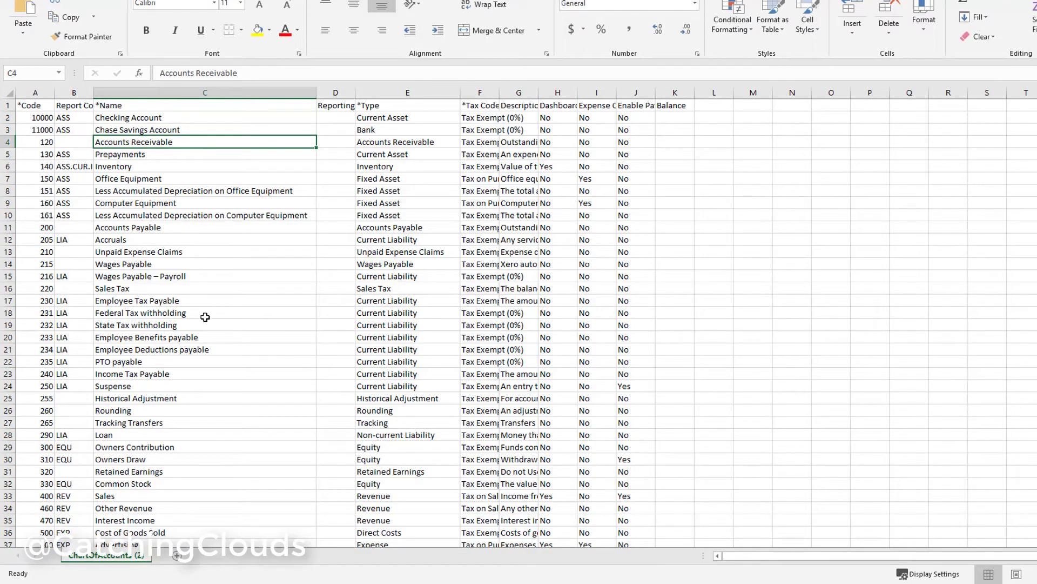
Step: Delete the entire Historical Adjustment row from the chart of accounts
scroll(207, 319, down, 3)
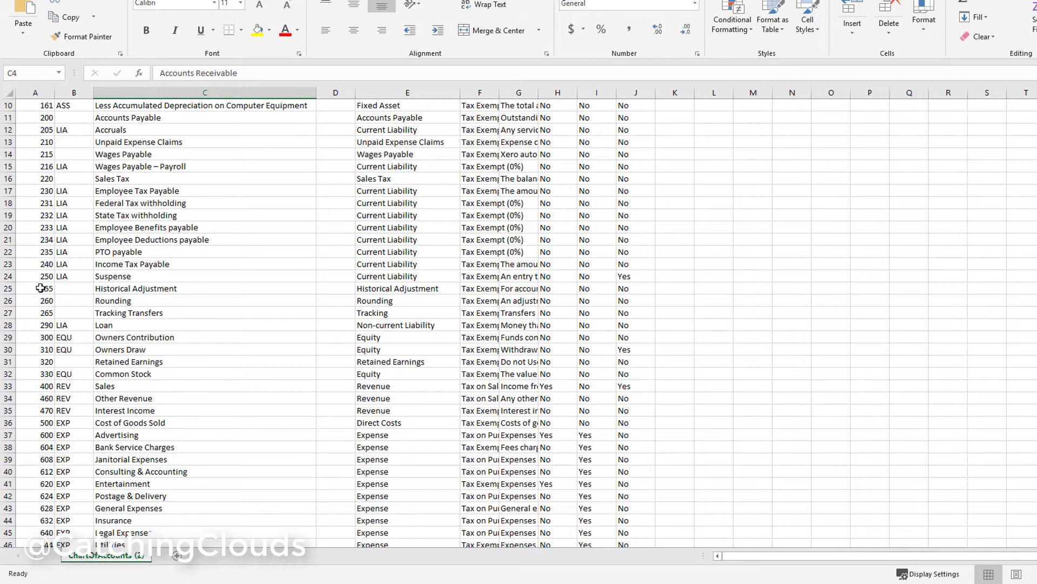
click(9, 289)
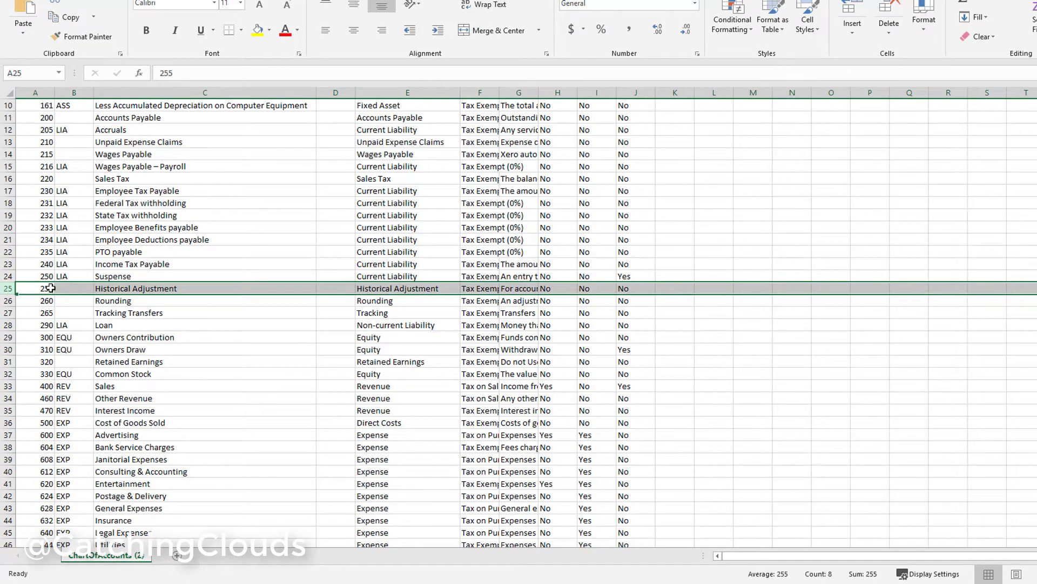
right_click(51, 290)
click(82, 387)
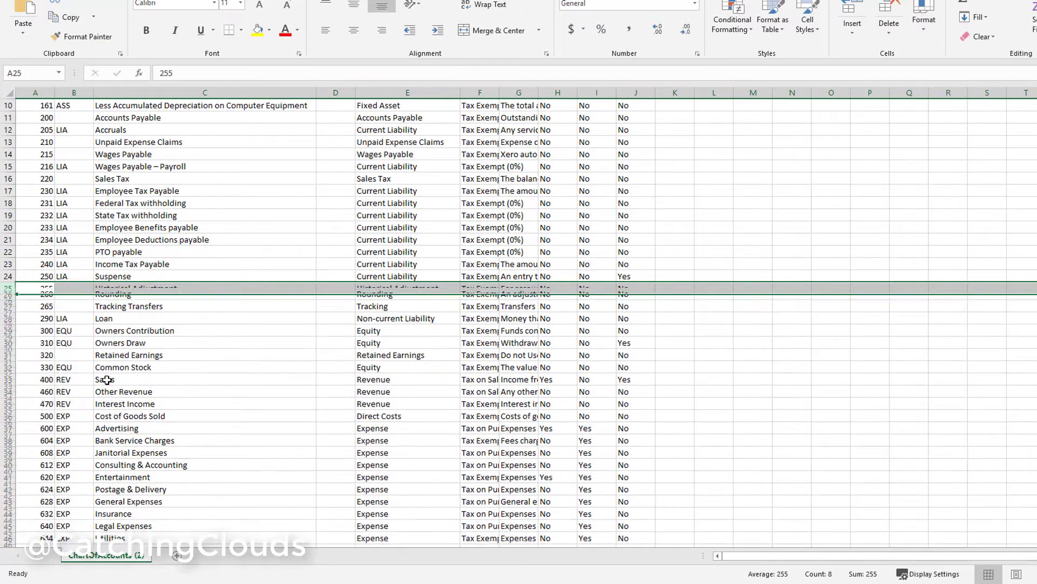
scroll(236, 340, down, 7)
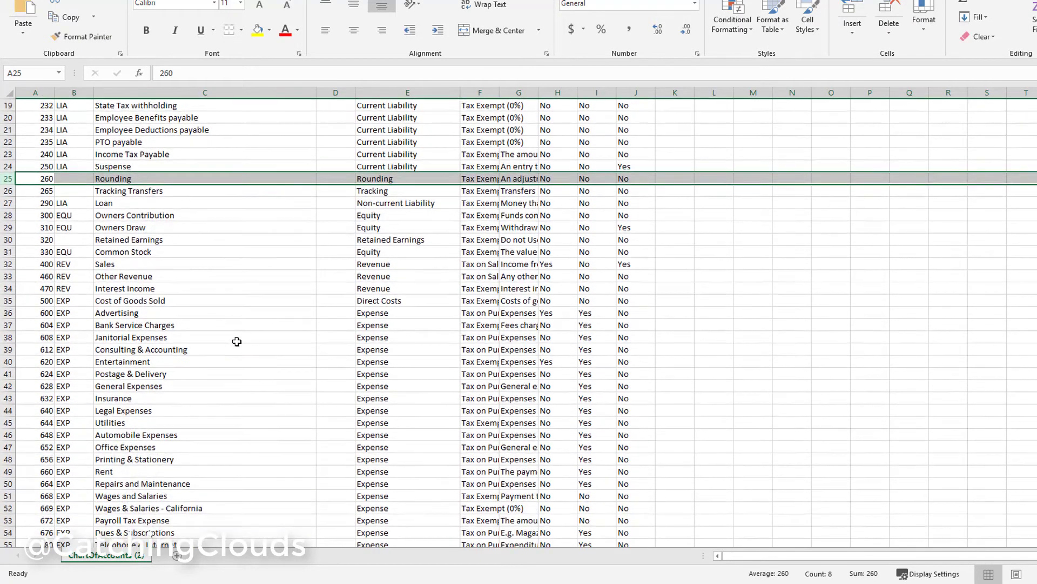
scroll(236, 342, down, 1)
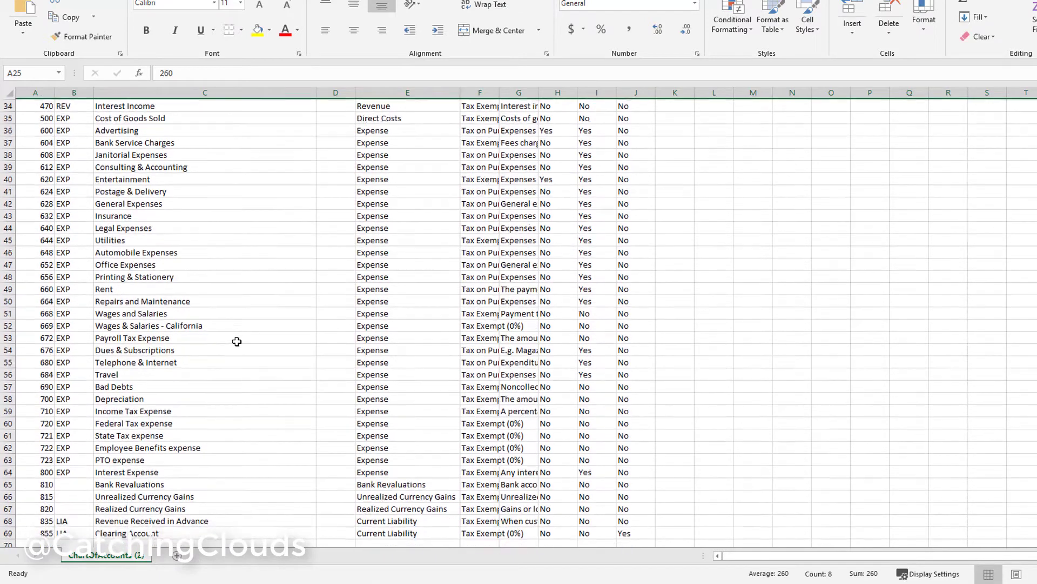
scroll(237, 342, down, 3)
scroll(237, 341, up, 4)
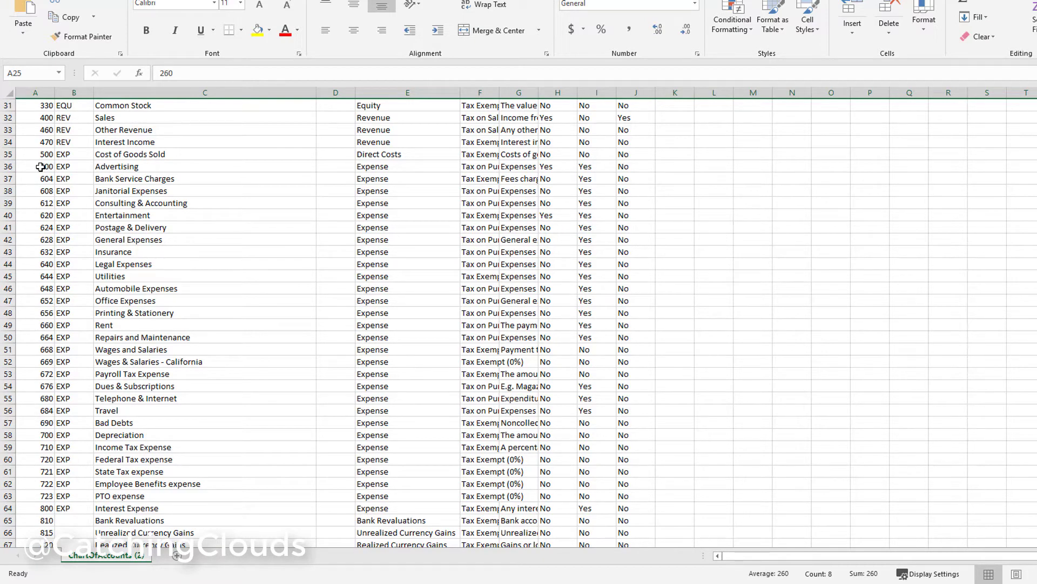
click(7, 167)
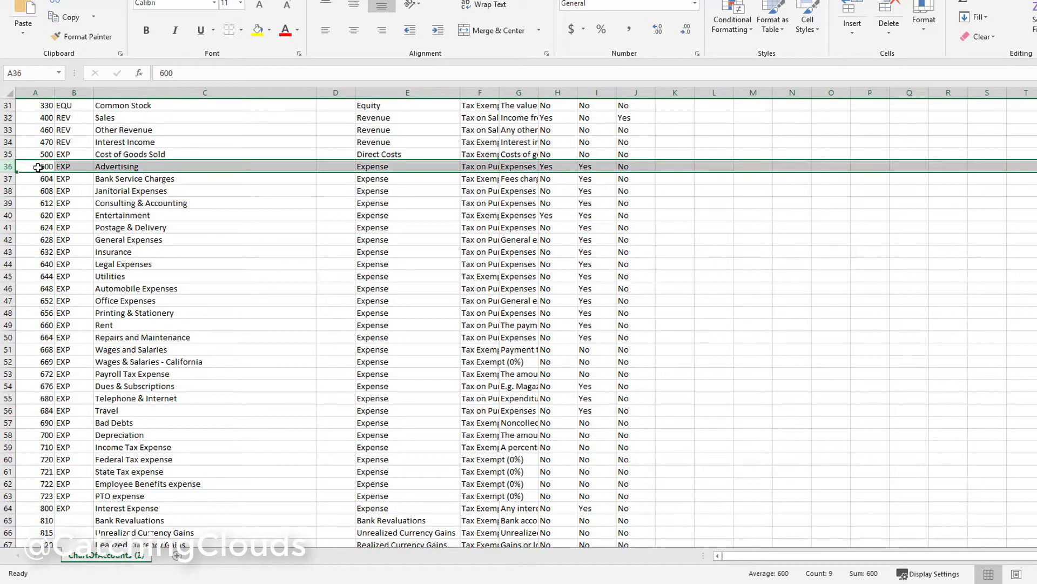
right_click(42, 168)
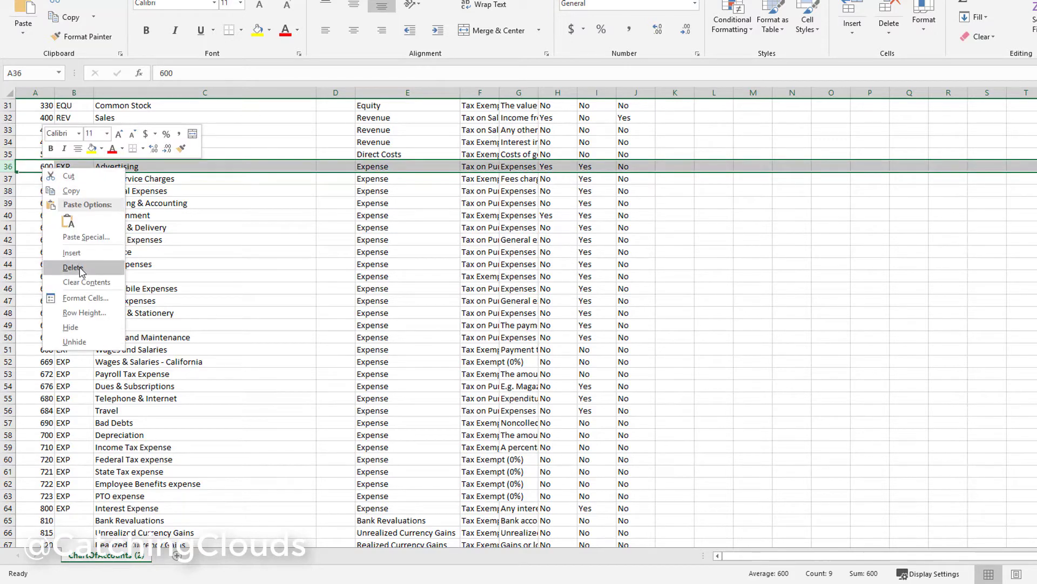
key(Escape)
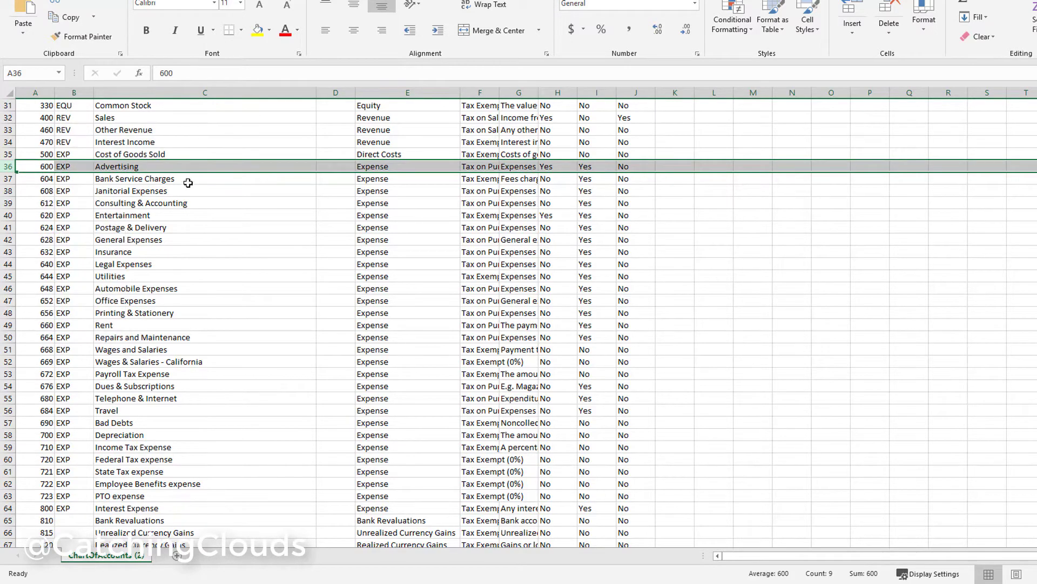
Step: Change the Advertising account's code to 60000 and its name to Promotional
click(41, 165)
text(6000)
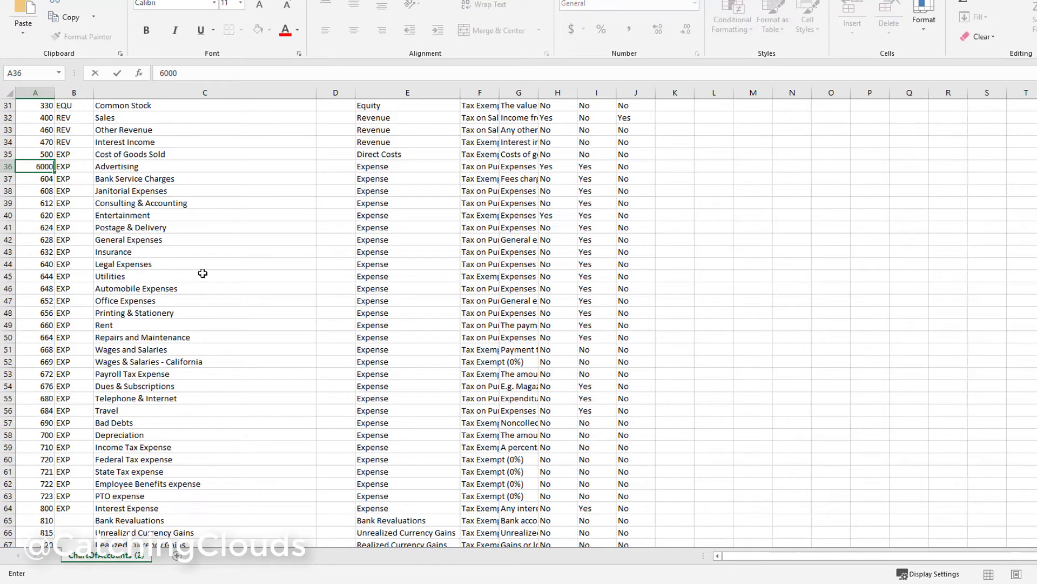
text(0)
key(Tab)
key(Tab)
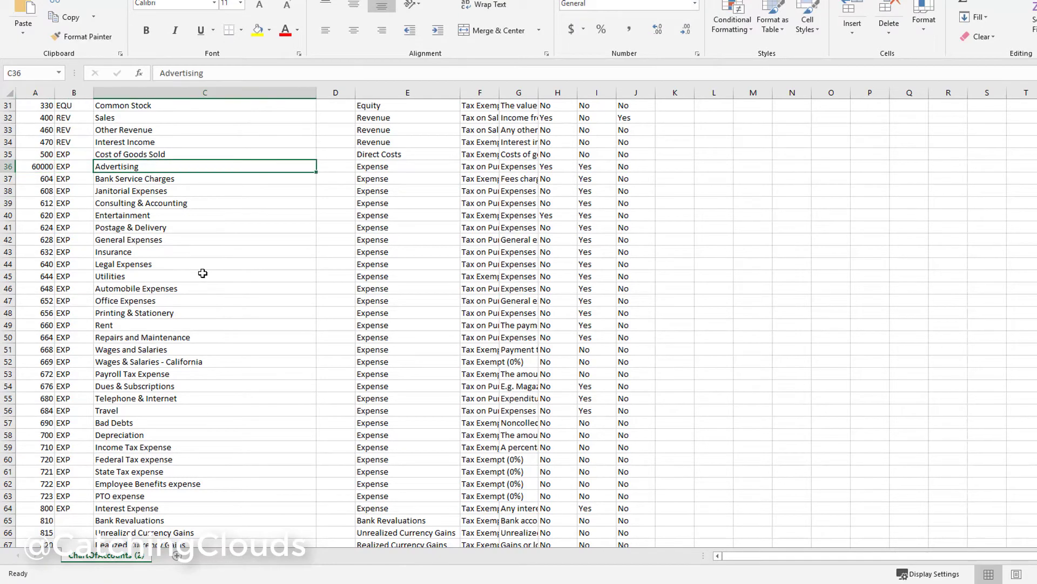
text(Promotional)
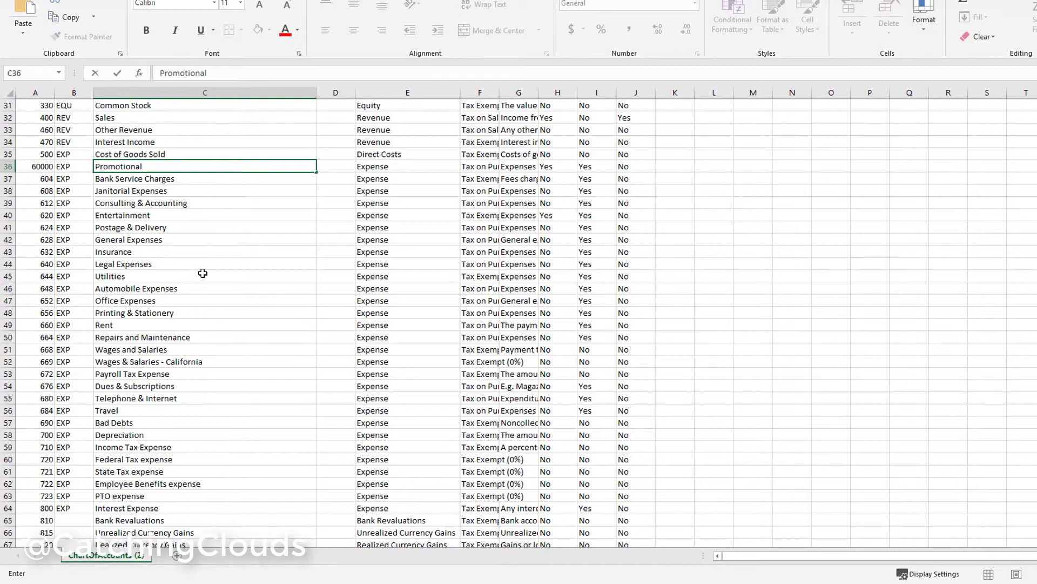
key(Return)
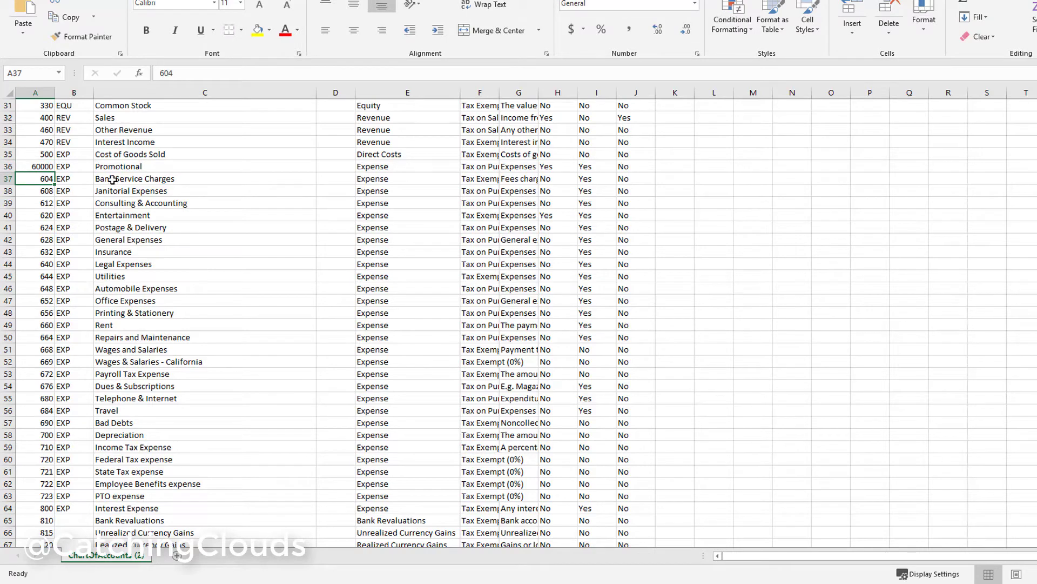
Step: Delete the Bank Service Charges row and insert a blank row above Janitorial Expenses
right_click(9, 180)
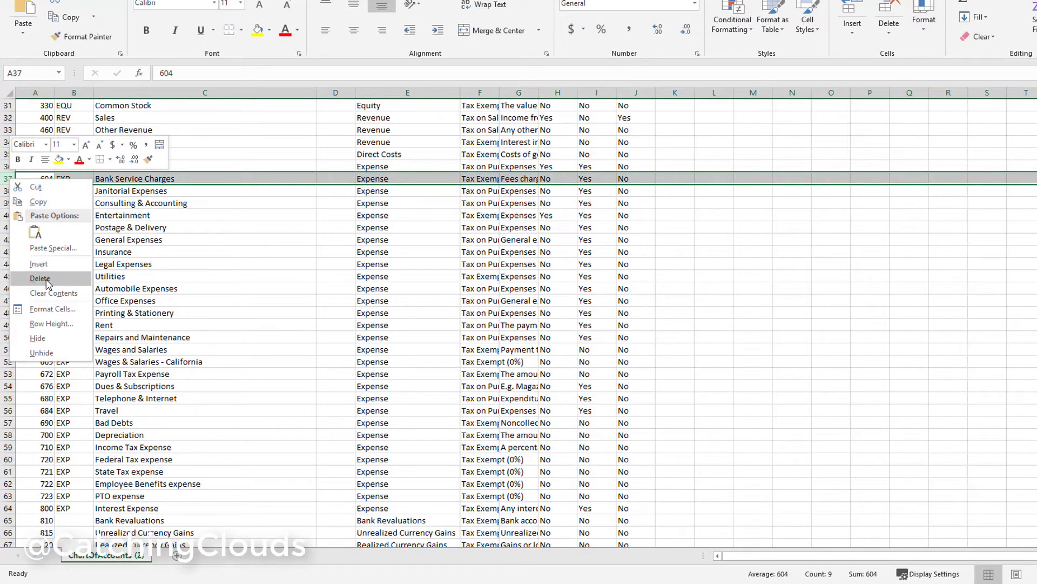
click(40, 278)
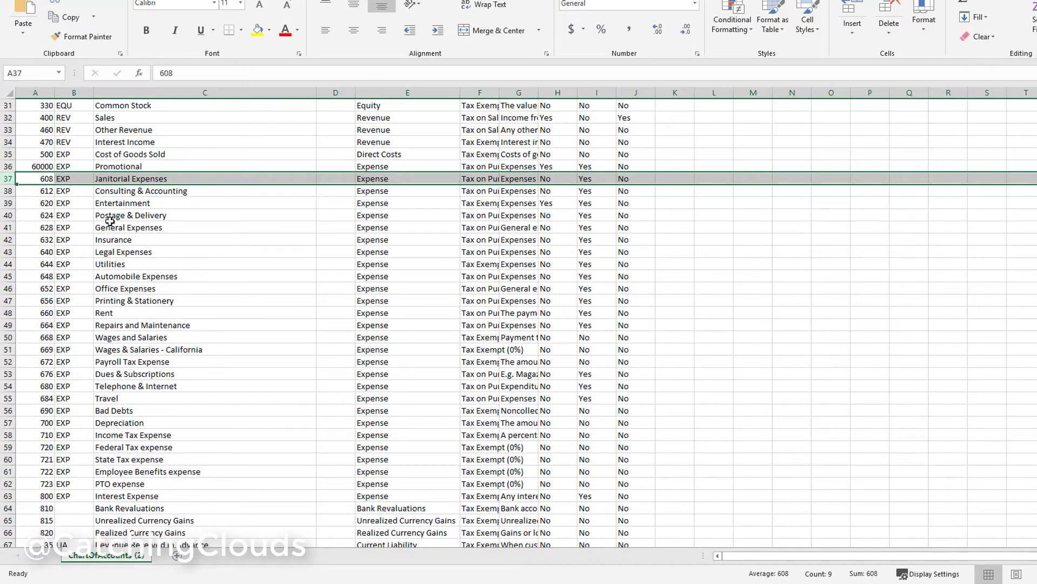
right_click(6, 179)
click(40, 262)
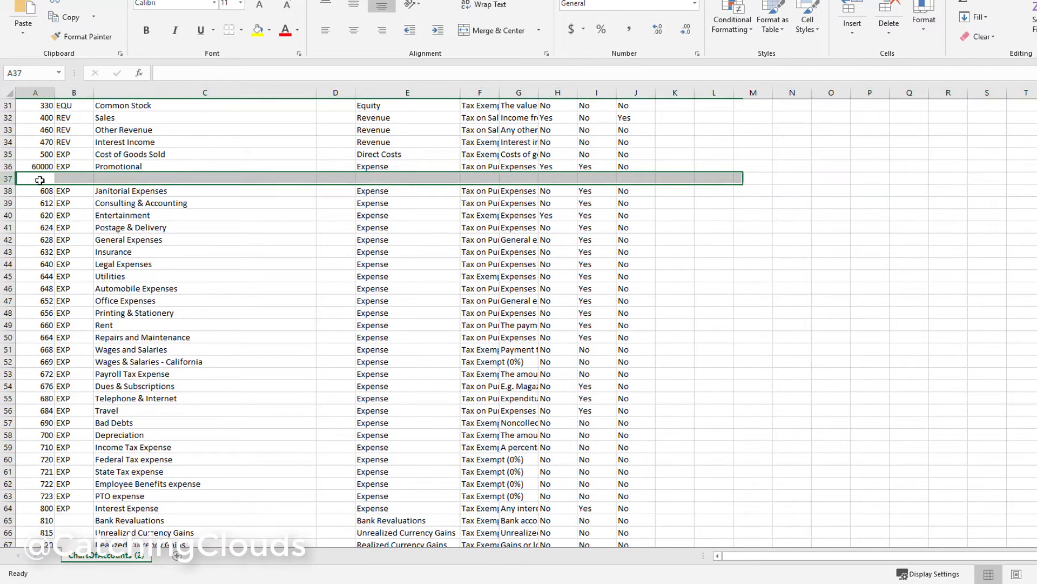
Step: Fill the blank row below Promotional with code 61000, report code EXP and the name Some Random Account
click(40, 180)
text(61000)
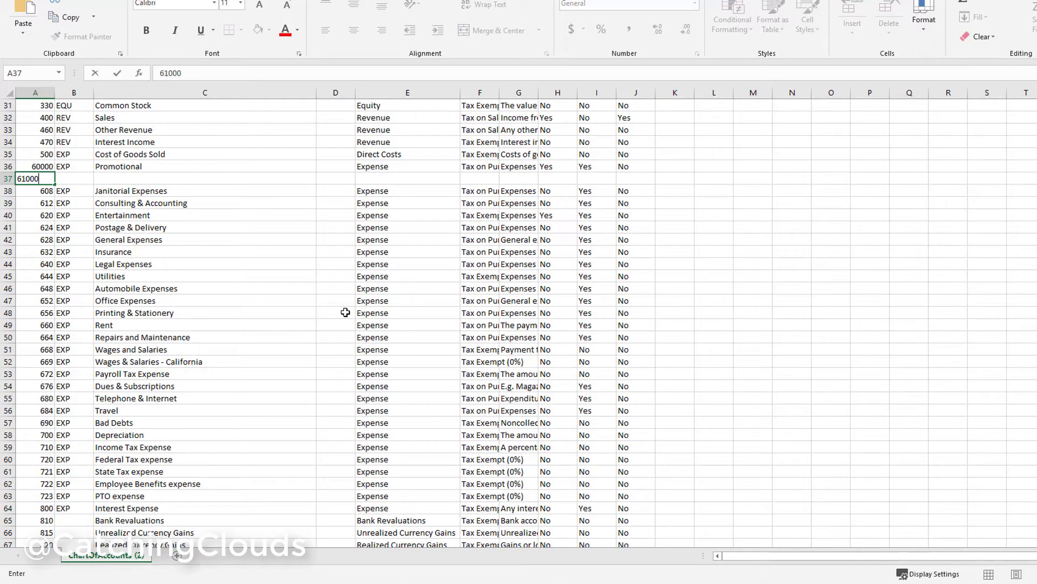
key(Tab)
key(Caps_Lock)
text(EXP)
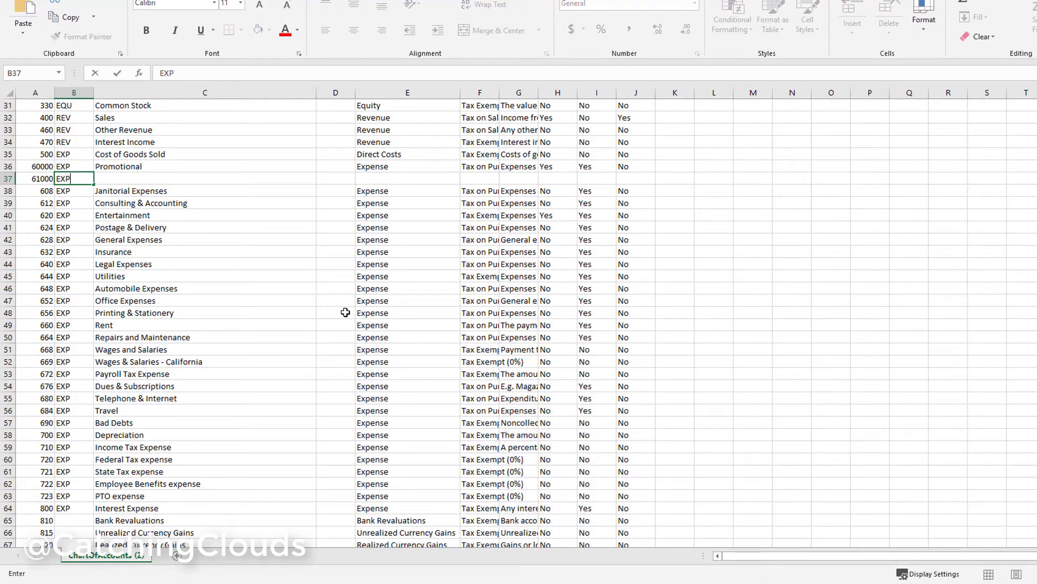
key(Tab)
key(Caps_Lock)
text(Some )
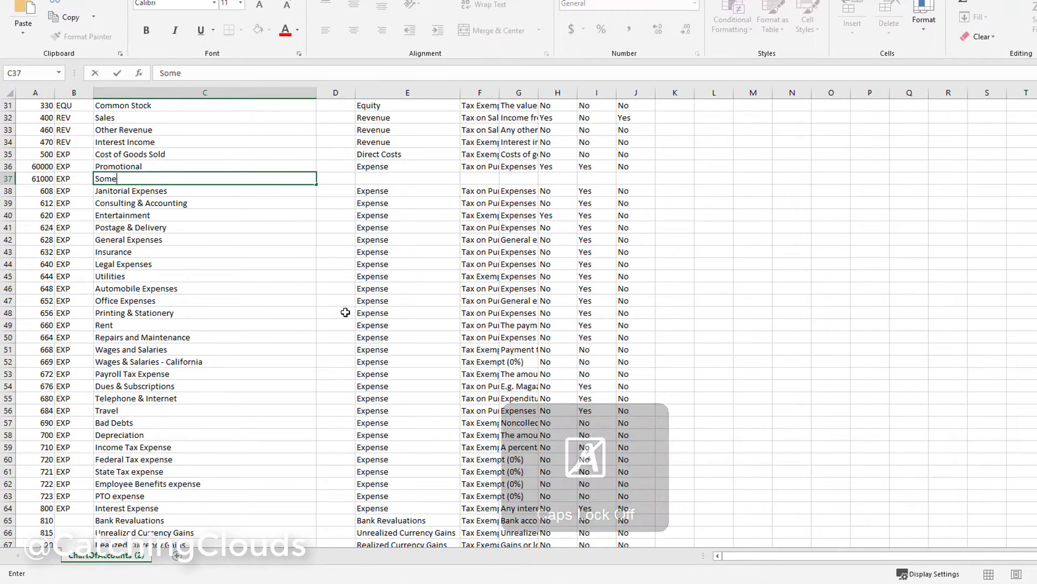
text(Random A)
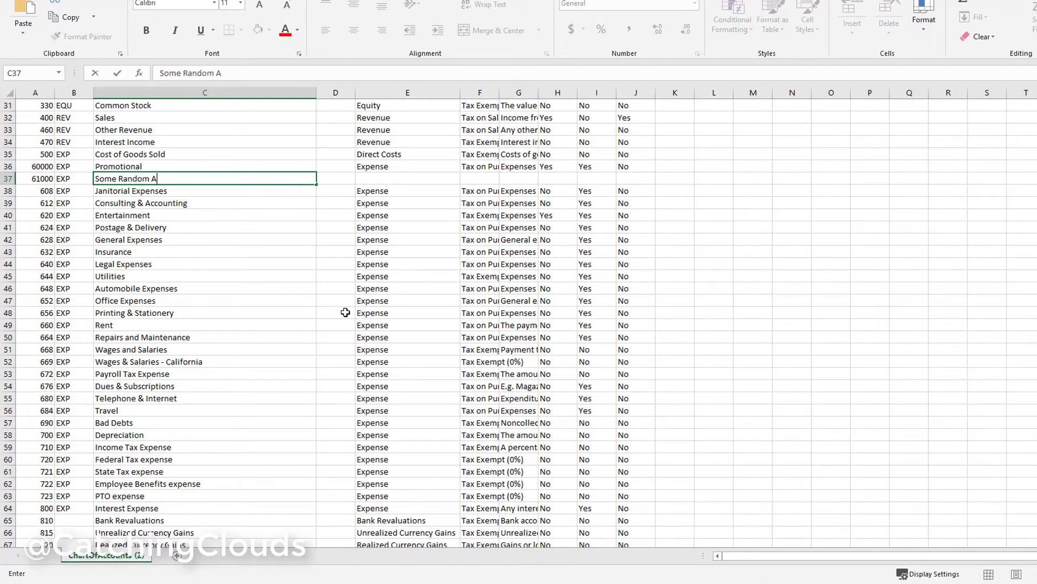
text(ccount)
key(Tab)
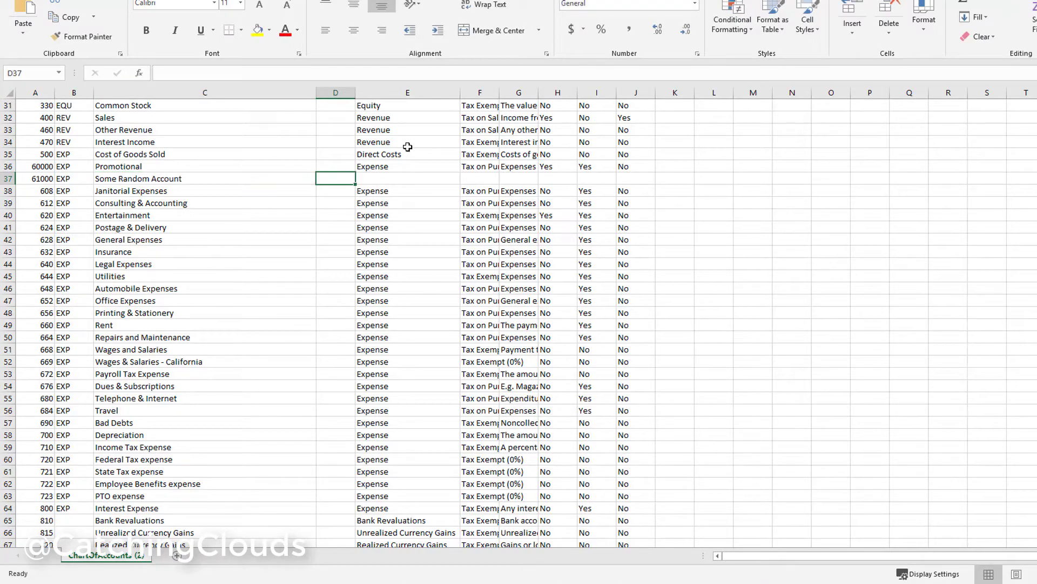
Step: Copy the Promotional row's type, tax code, description and Yes/No settings into the Some Random Account row
drag(388, 166, 632, 169)
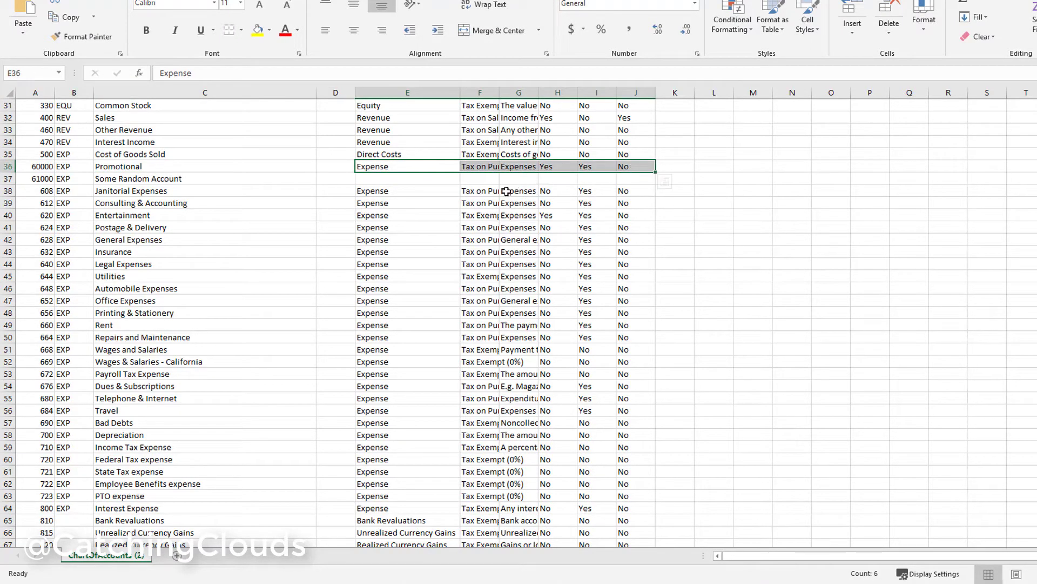
key(ctrl+c)
click(419, 179)
key(ctrl+v)
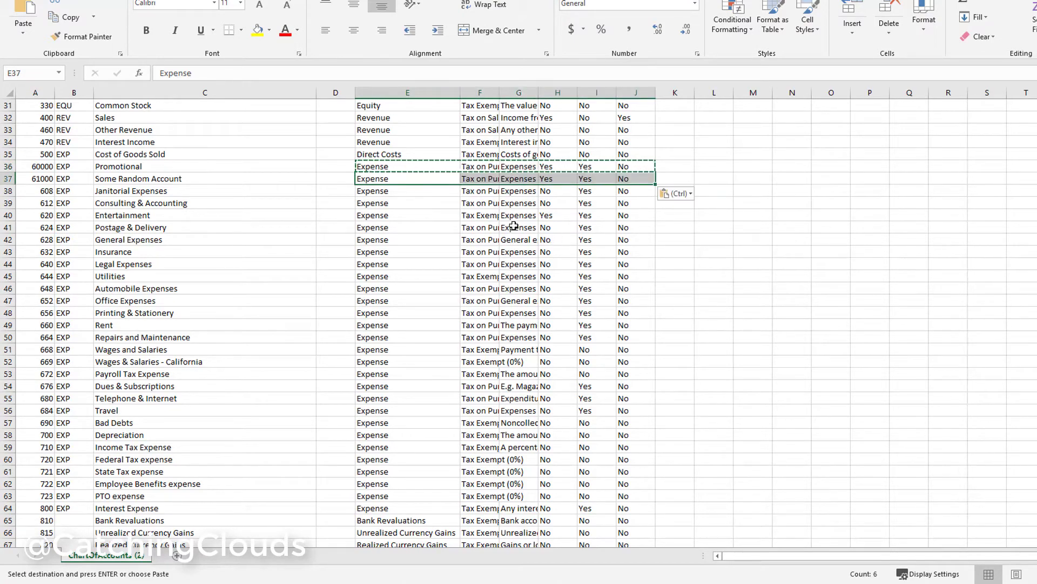
click(516, 229)
scroll(538, 279, down, 2)
scroll(539, 279, down, 1)
scroll(538, 278, up, 8)
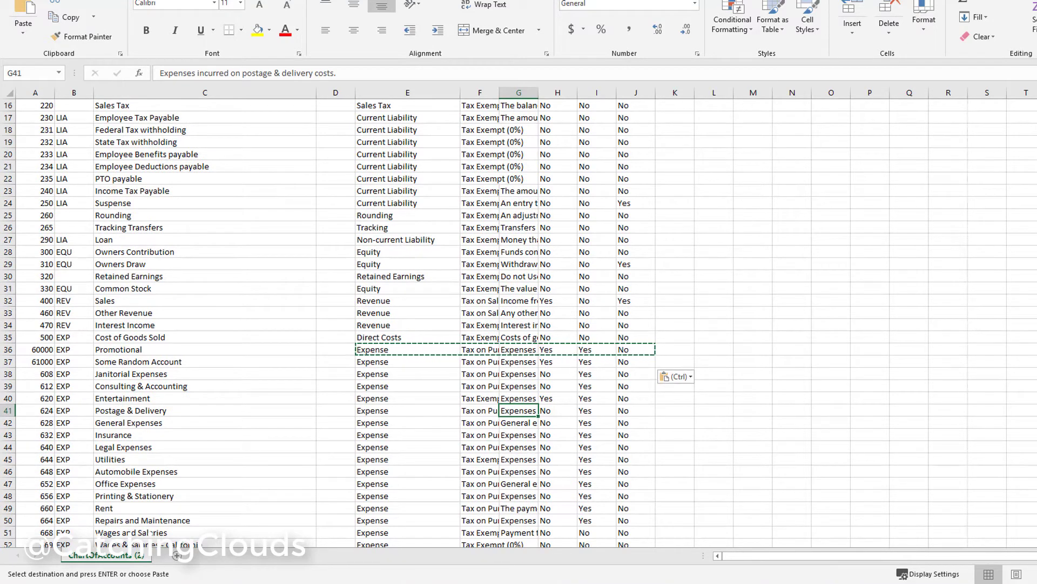
Step: Close the spreadsheet and import ChartOfAccounts (2).csv into Xero's chart of accounts, with account balances set to No / Don't know
key(alt+F4)
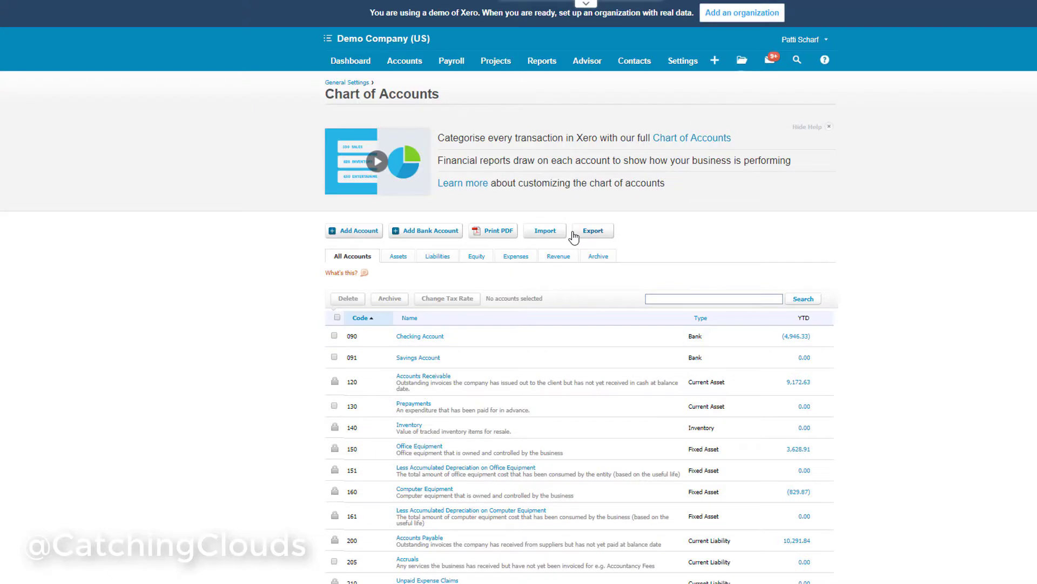
click(546, 238)
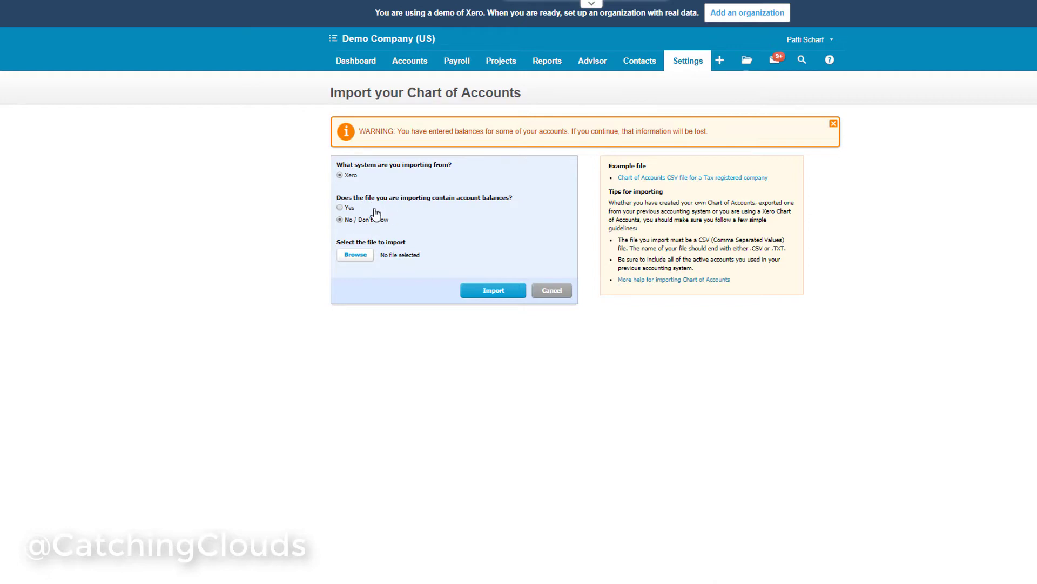
click(350, 208)
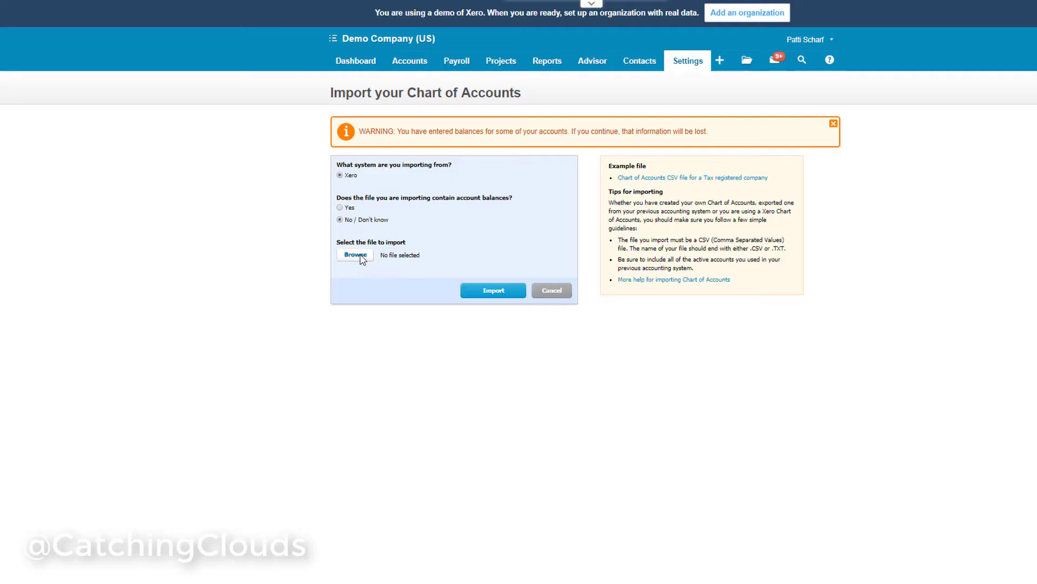
click(361, 258)
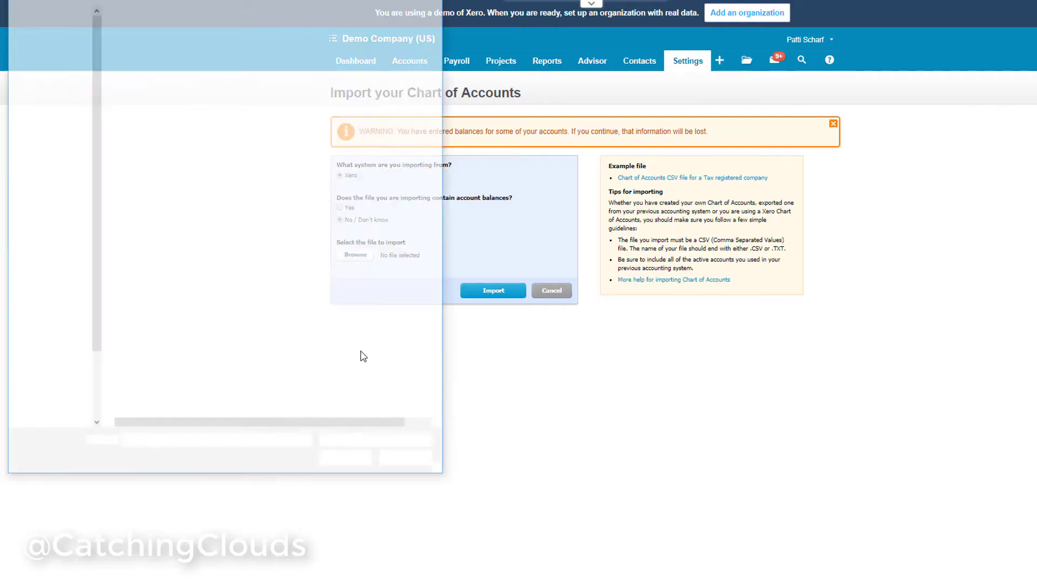
click(173, 258)
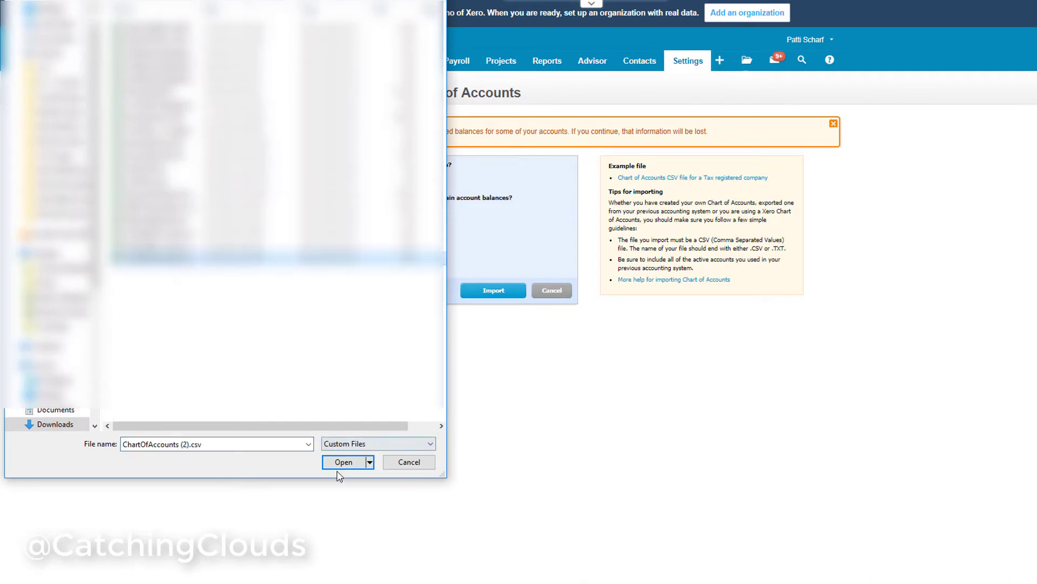
click(344, 462)
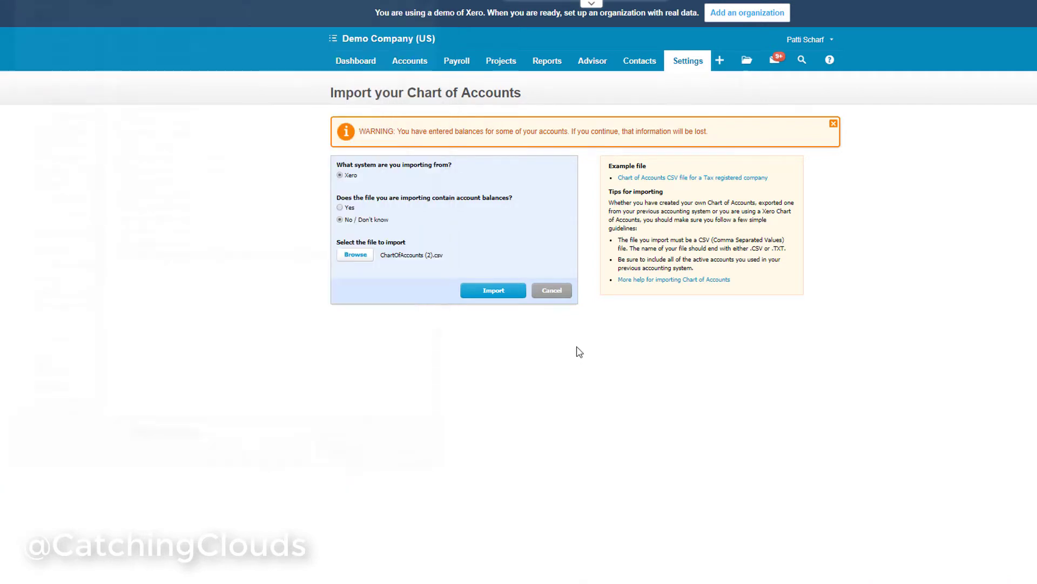
click(497, 293)
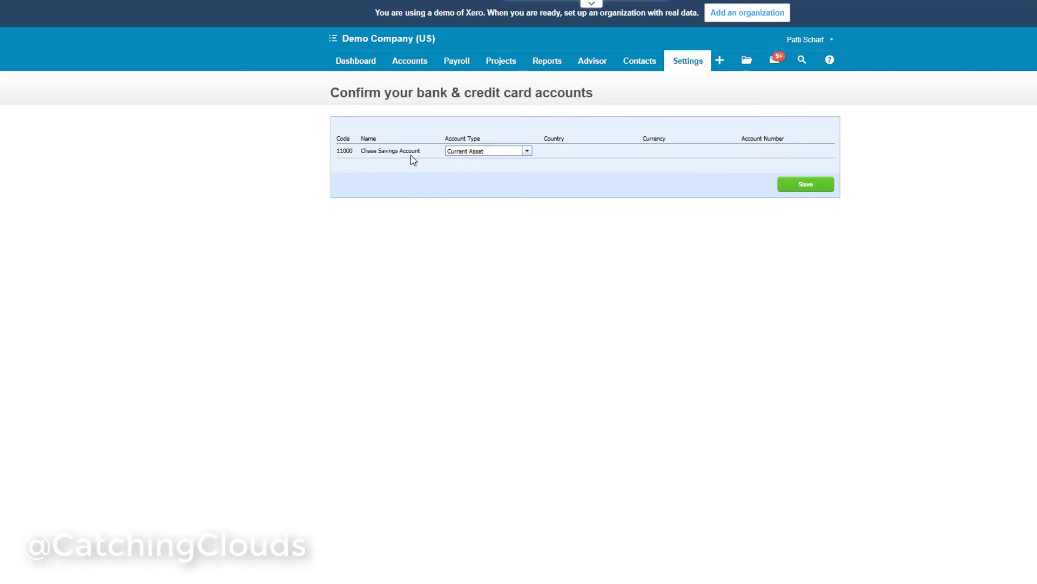
Step: Set the Chase Savings Account's type to Bank, fill in its bank account number and save the confirmation
click(527, 152)
click(489, 163)
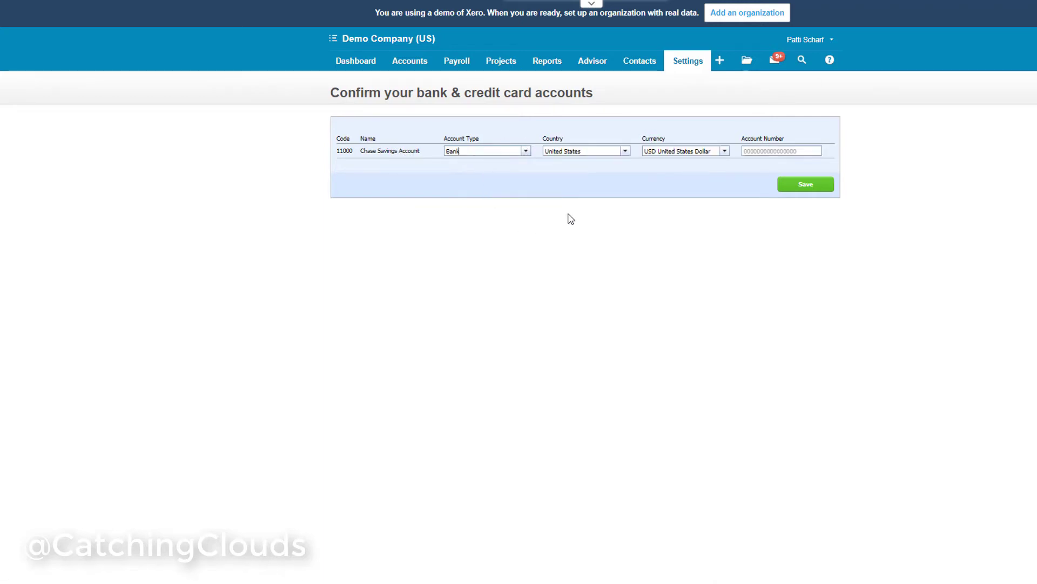
click(753, 151)
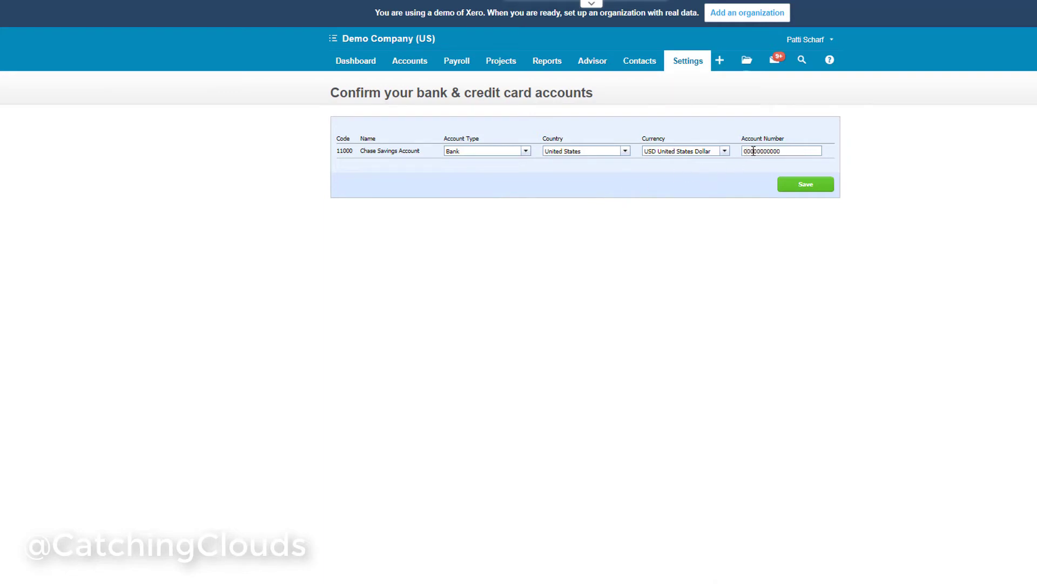
click(794, 184)
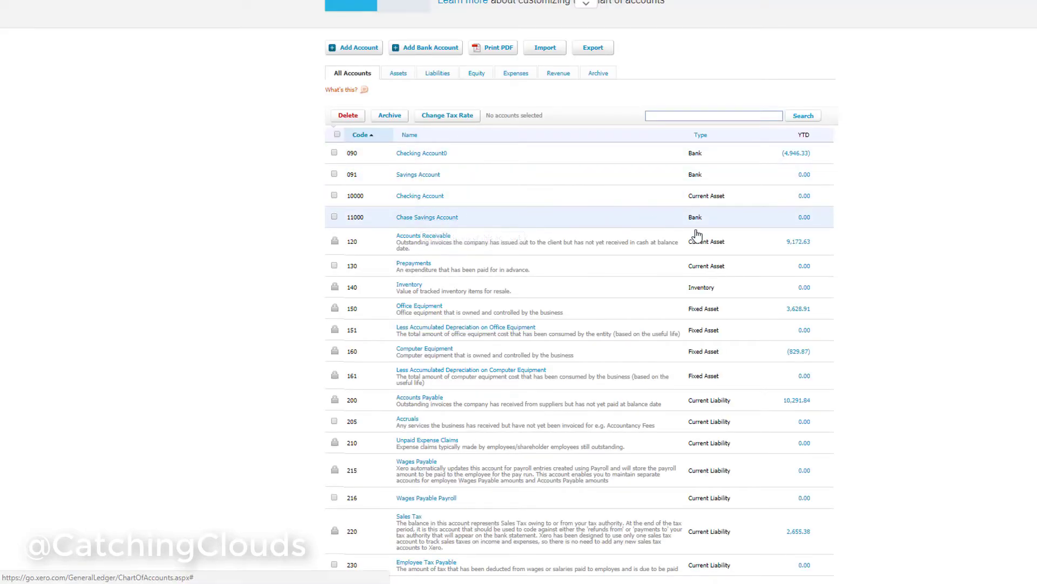
Step: View the bank details of the account with code 090 without changing them, and review the whole imported chart of accounts
click(421, 154)
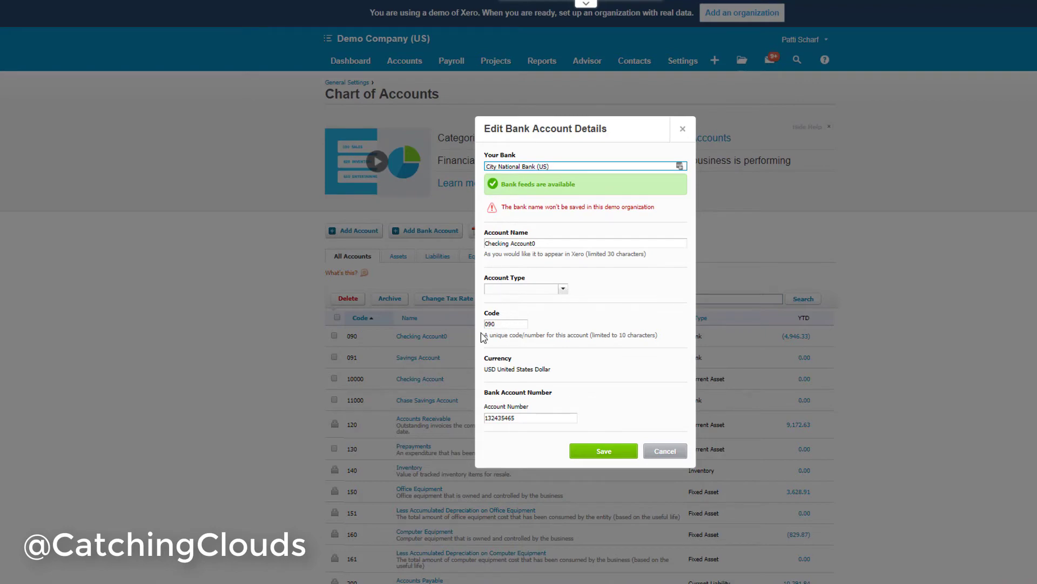
click(665, 451)
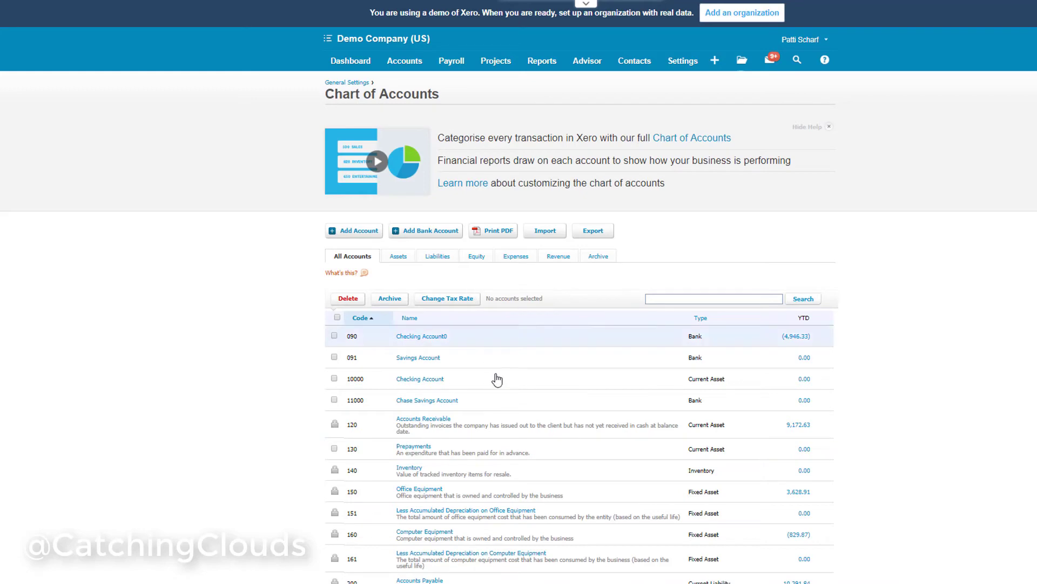
scroll(475, 373, down, 2)
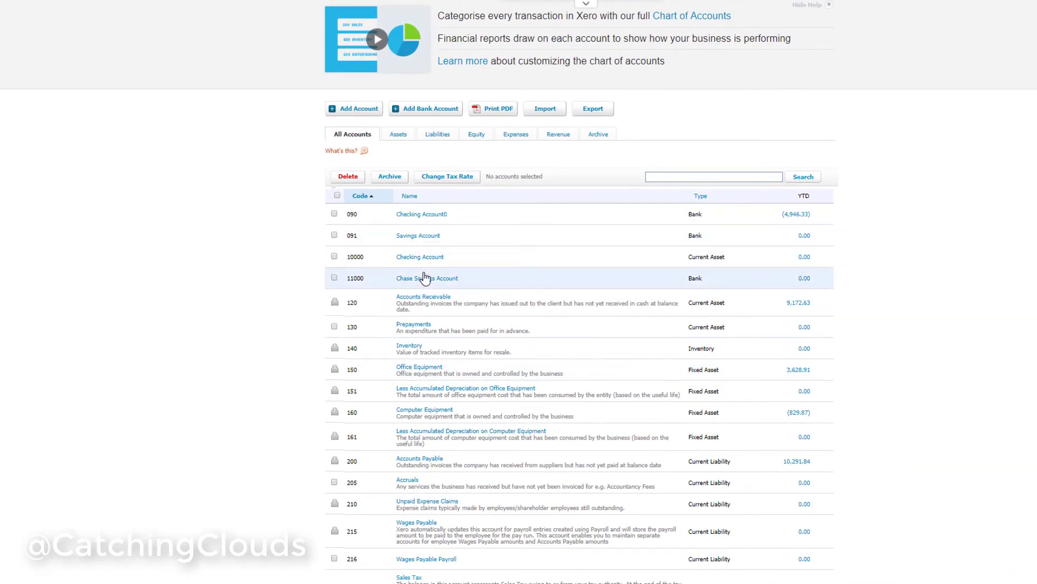
scroll(527, 274, down, 5)
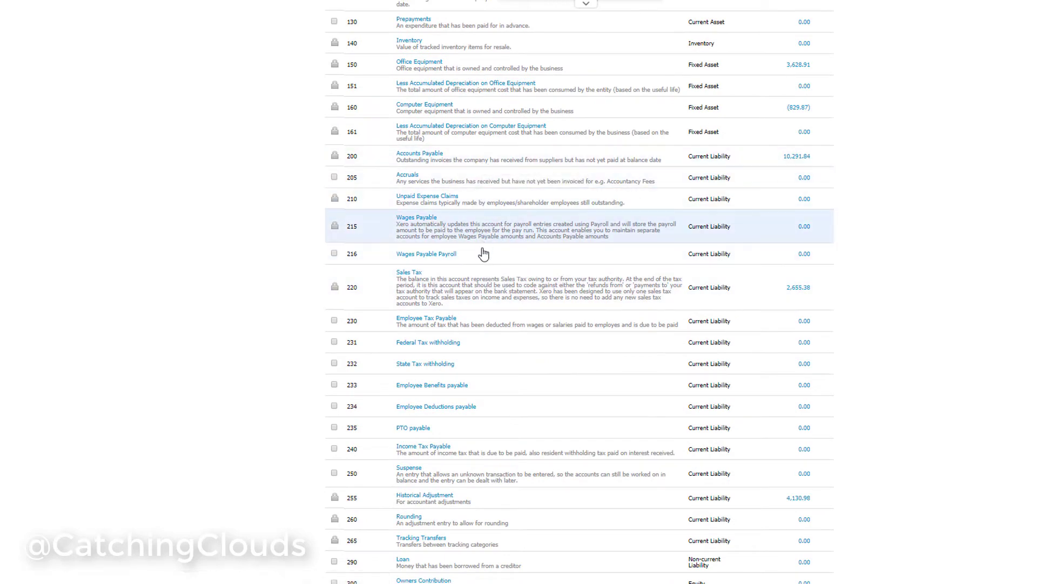
scroll(476, 408, down, 3)
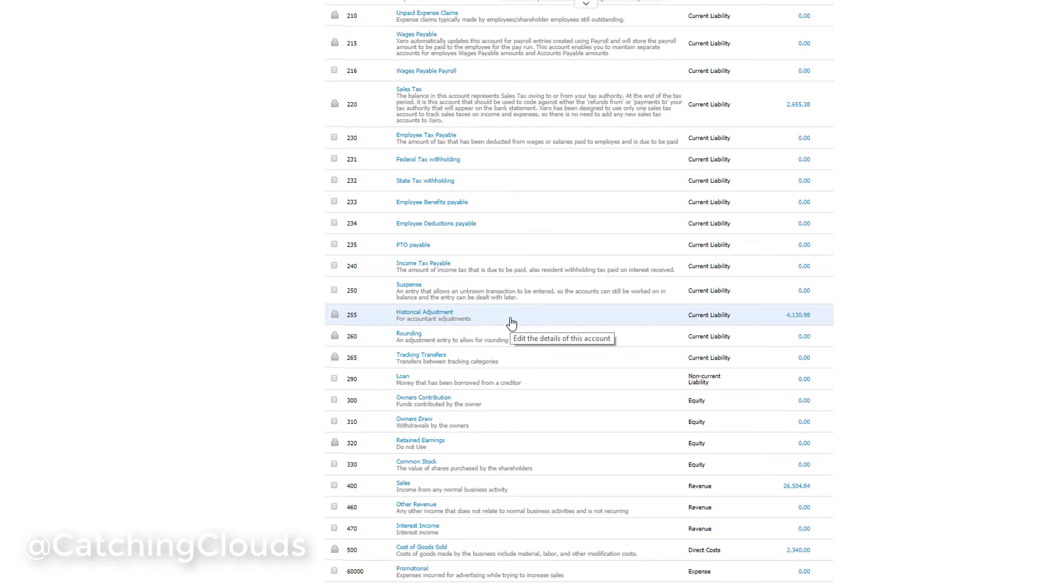
scroll(511, 322, down, 7)
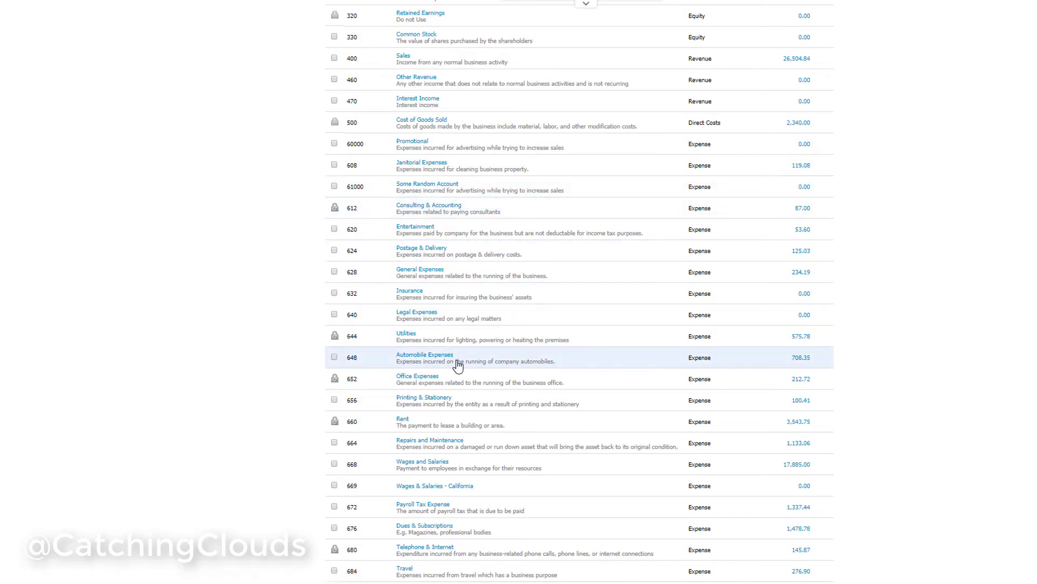
scroll(456, 364, down, 6)
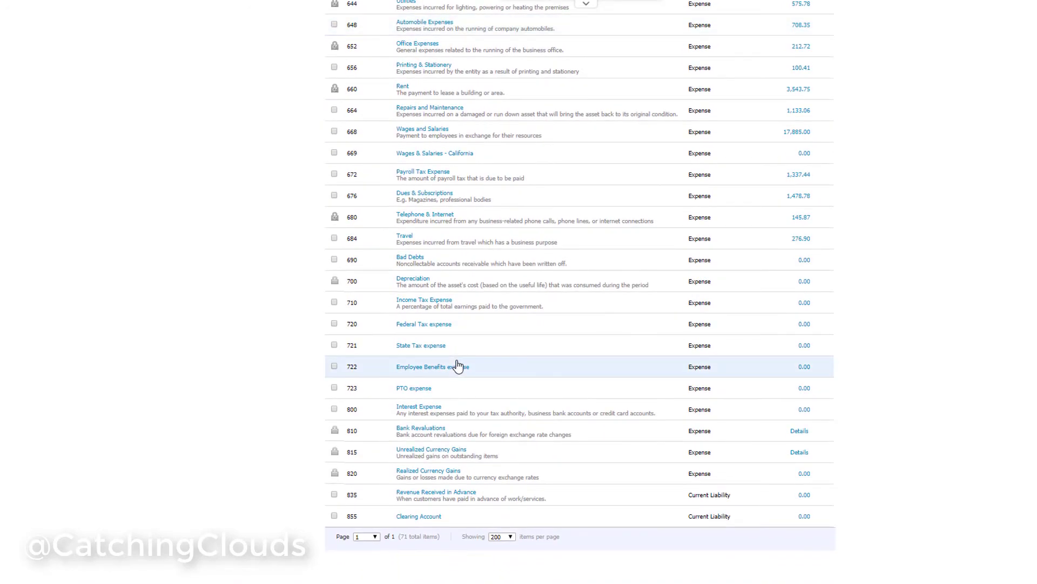
scroll(458, 366, up, 12)
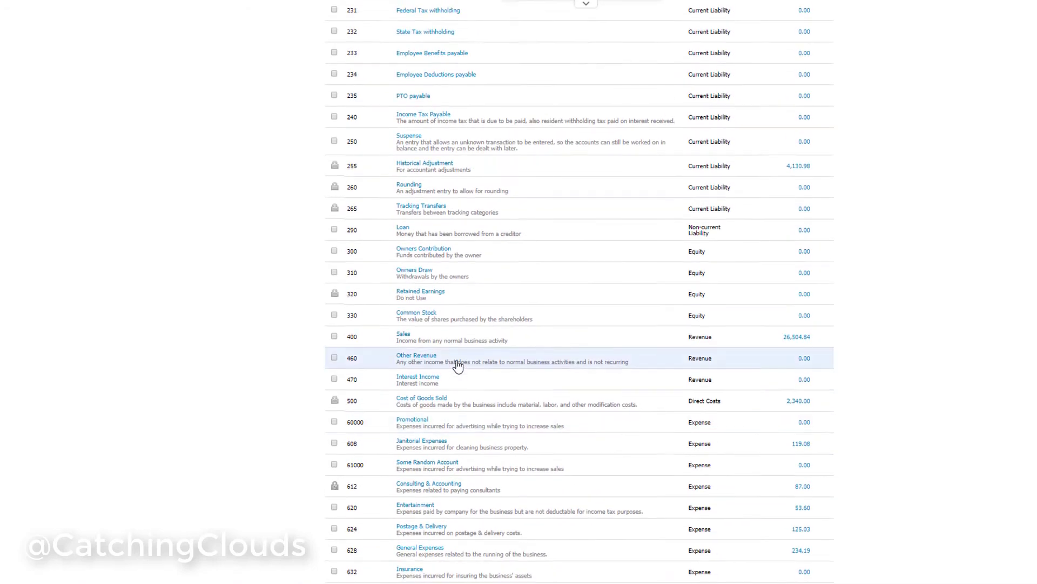
scroll(458, 365, up, 13)
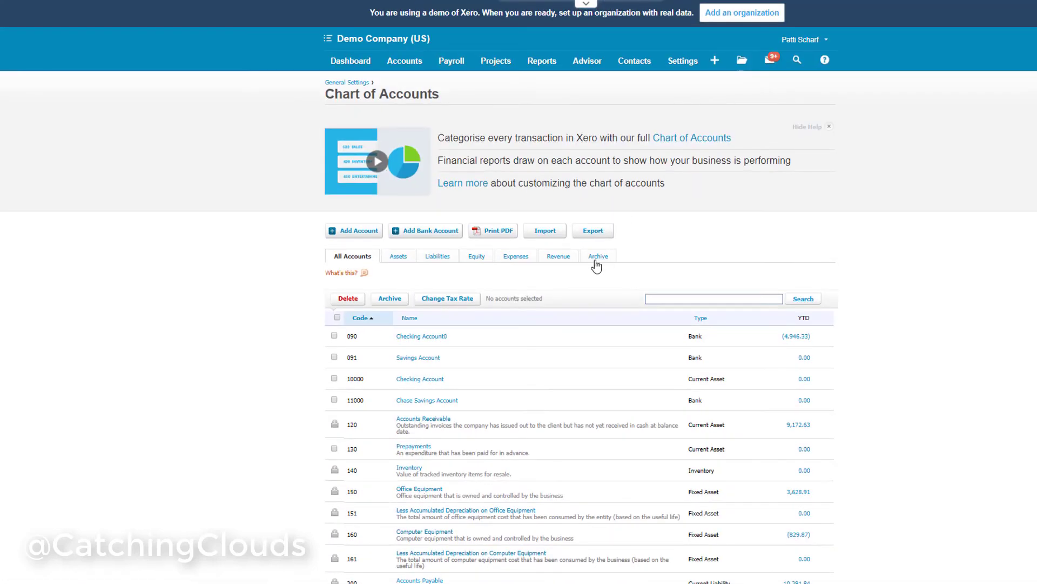
Step: Compare the archived accounts with the full account list, examining the revenue and expense accounts
click(596, 262)
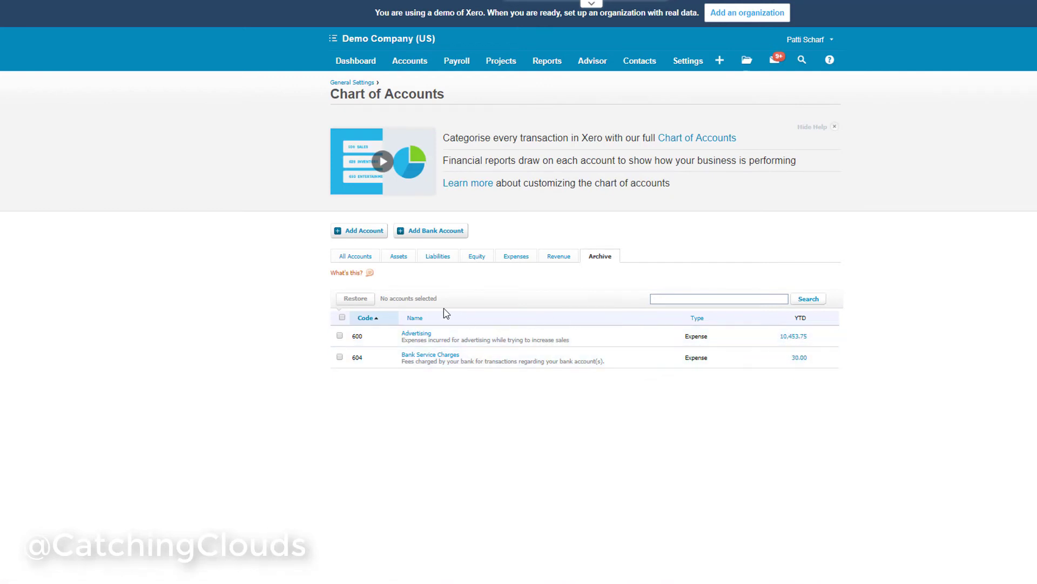
click(350, 258)
scroll(508, 438, down, 3)
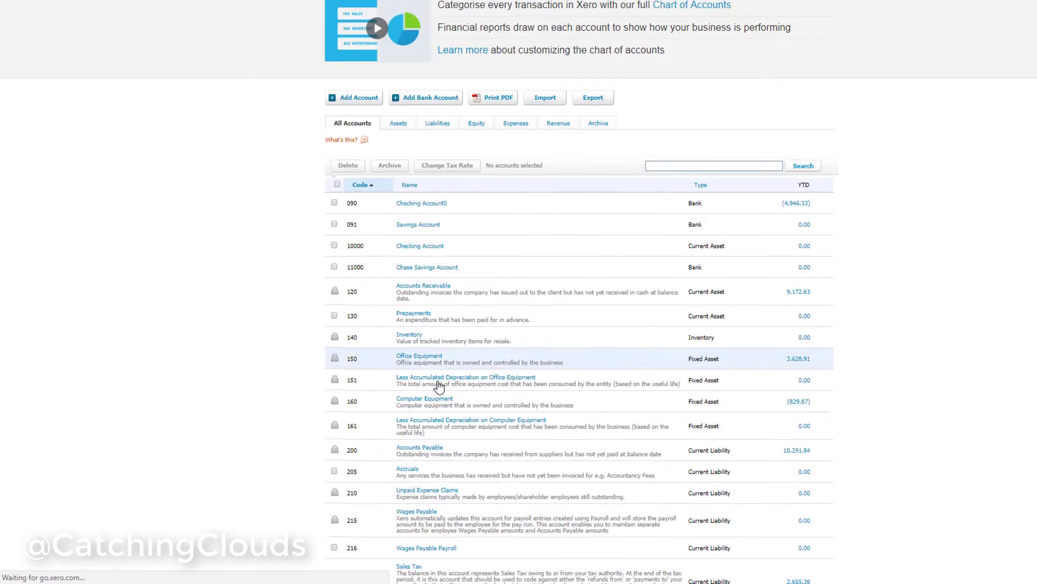
scroll(439, 386, down, 15)
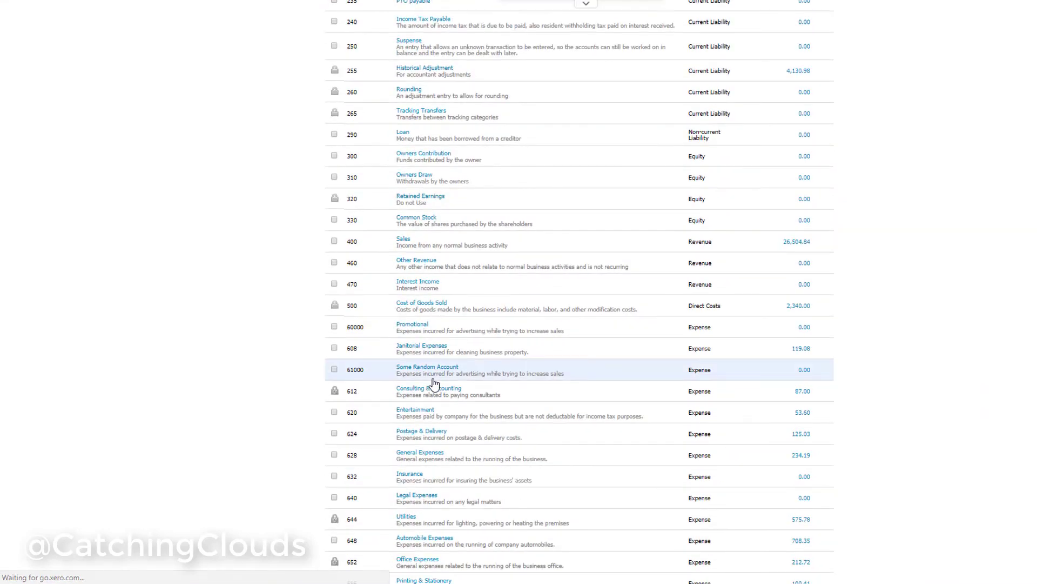
scroll(435, 383, up, 12)
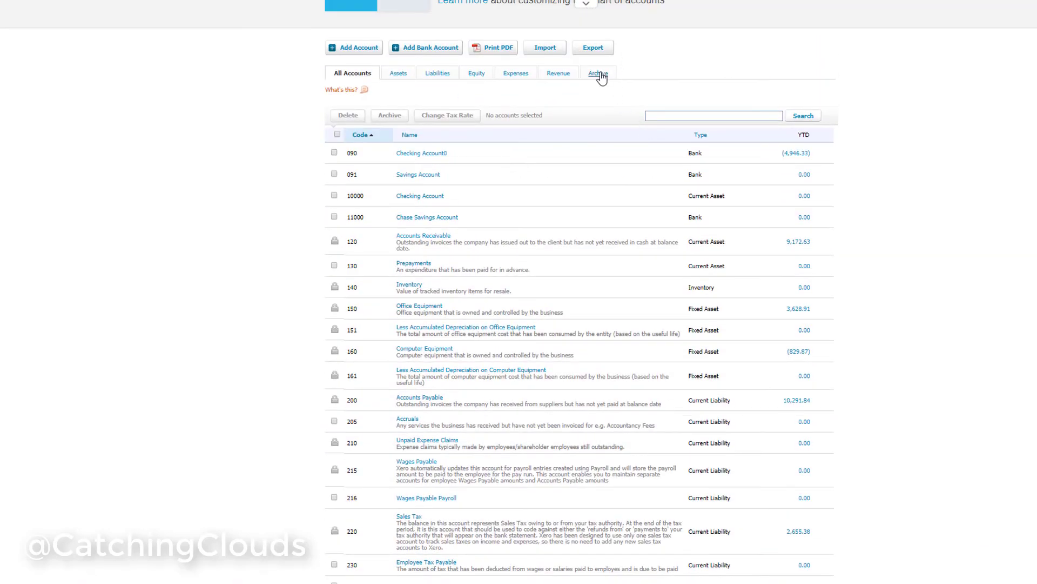
click(599, 74)
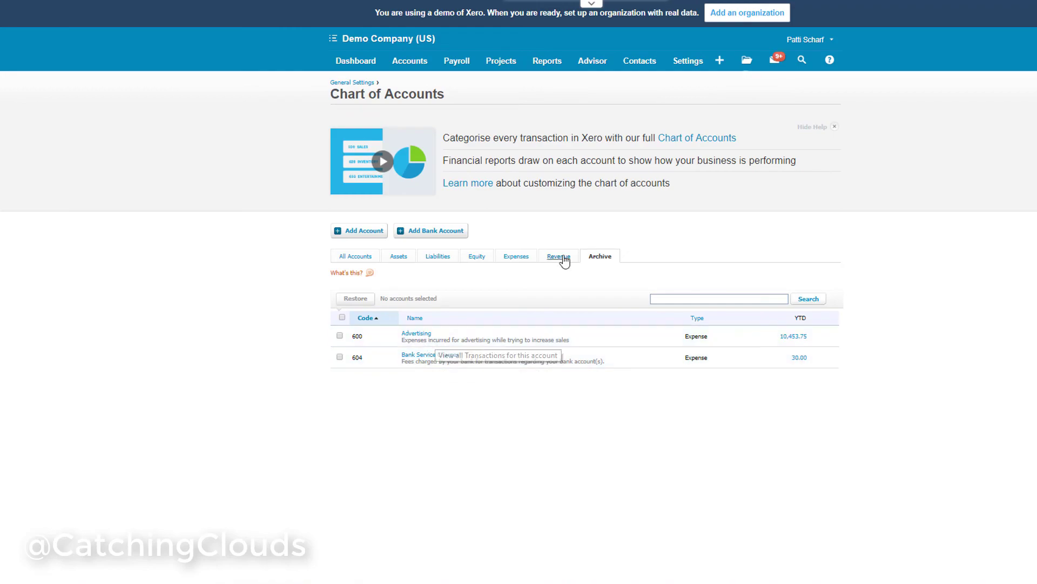
click(367, 263)
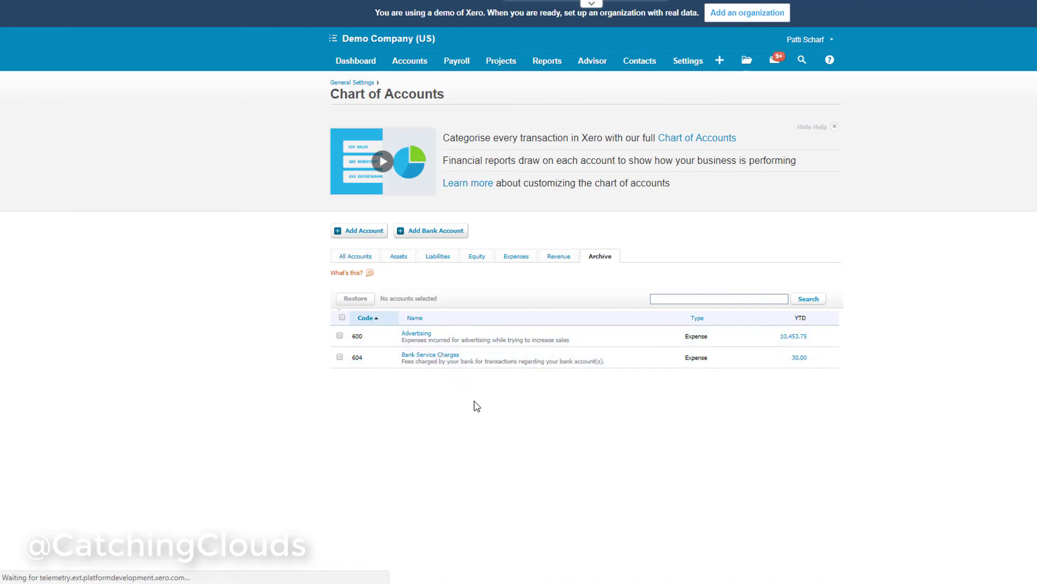
scroll(476, 405, down, 15)
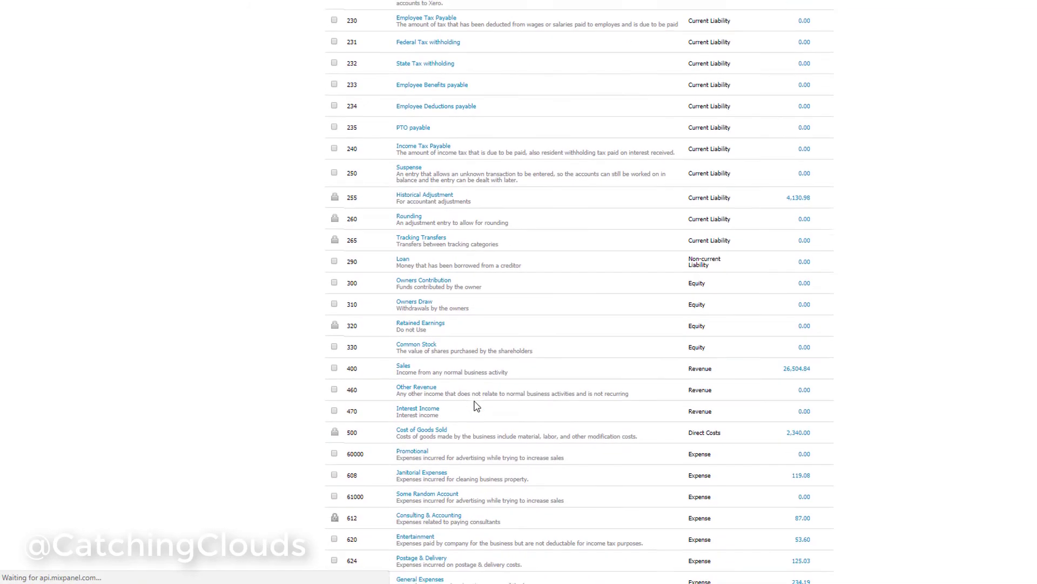
scroll(473, 384, down, 1)
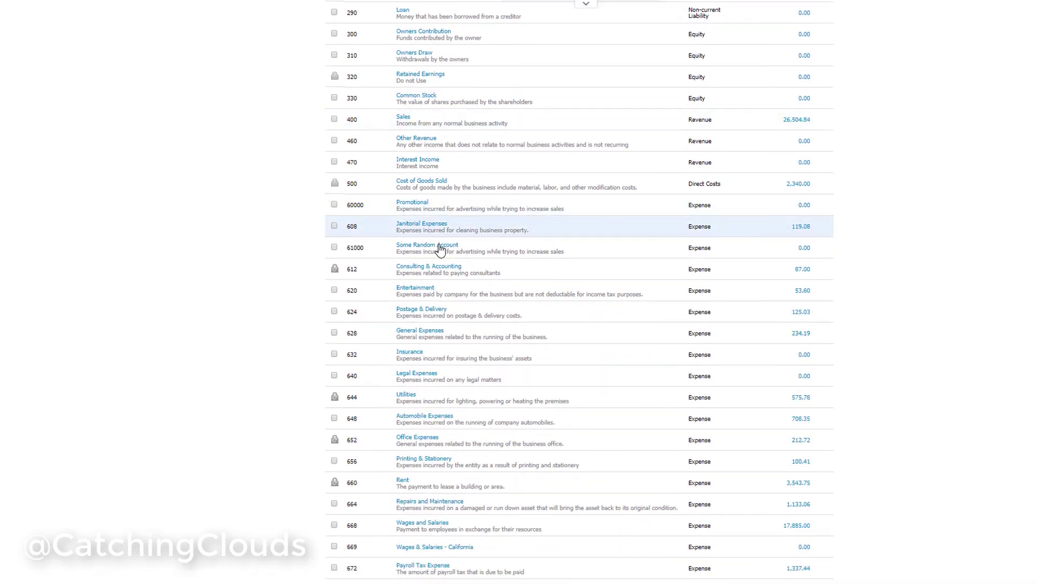